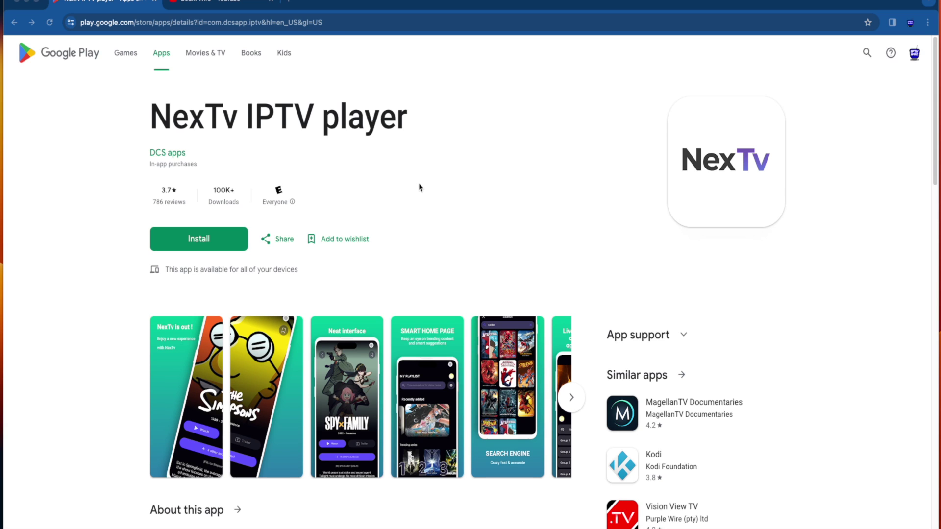
Look over the Google Play page of NexTv IPTV player, including its download count and number of reviews
scroll(431, 187, "down", 1)
scroll(431, 188, "down", 10)
scroll(537, 231, "up", 10)
double_click(223, 191)
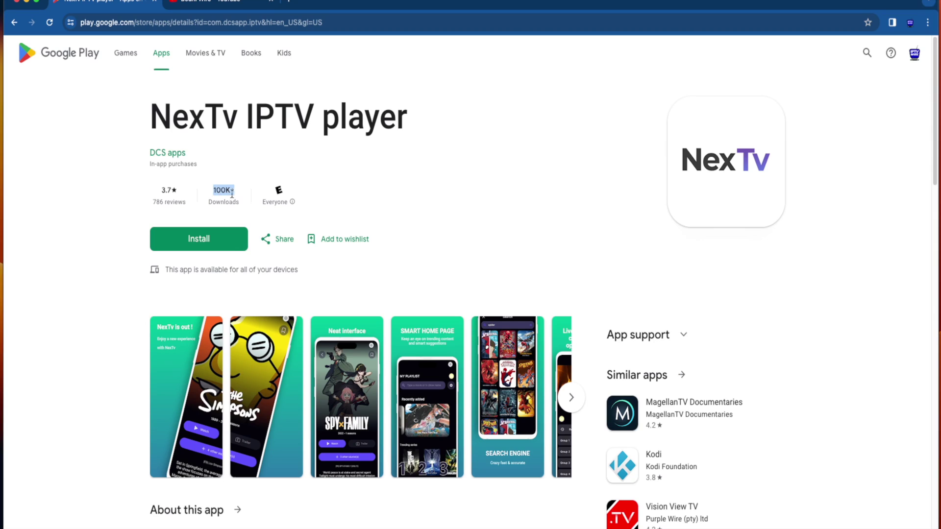
left_click_drag(183, 201, 152, 205)
left_click(438, 194)
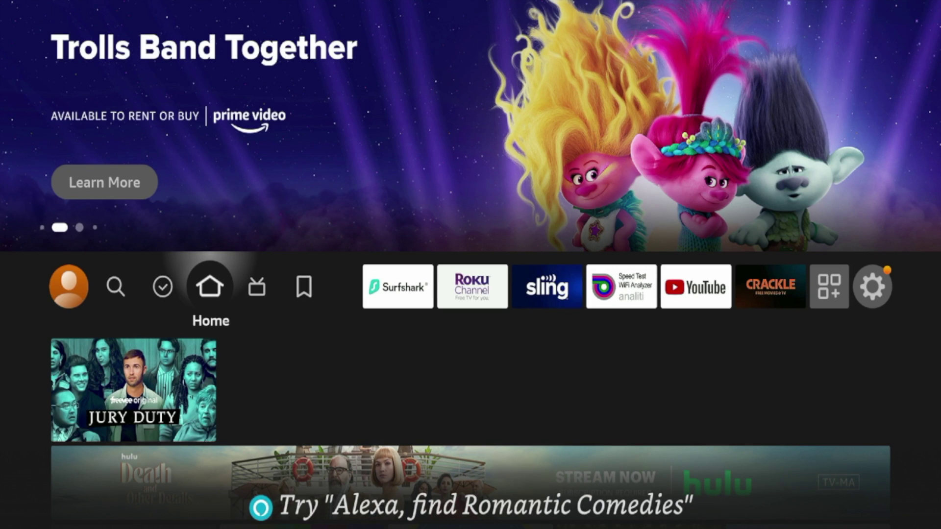
Open the search keyboard from the Find section of the Fire TV home screen
key("Left")
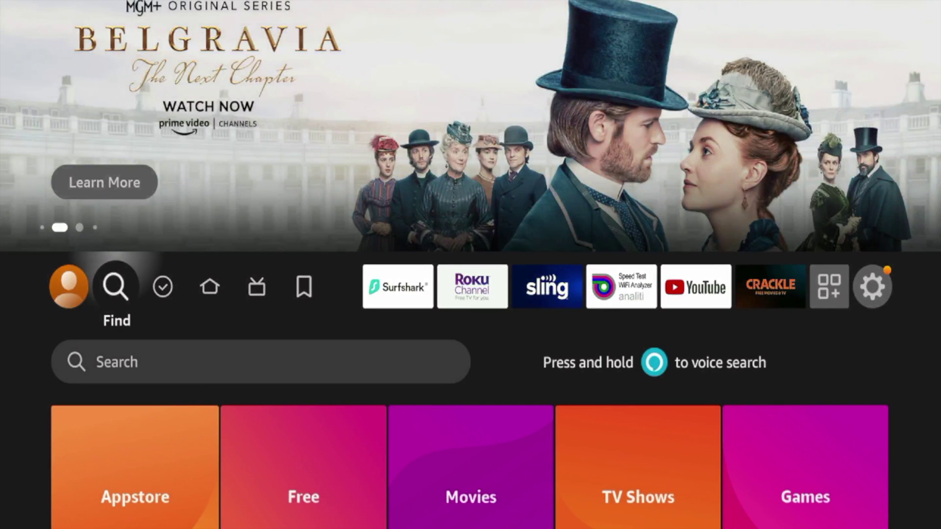
key("Down")
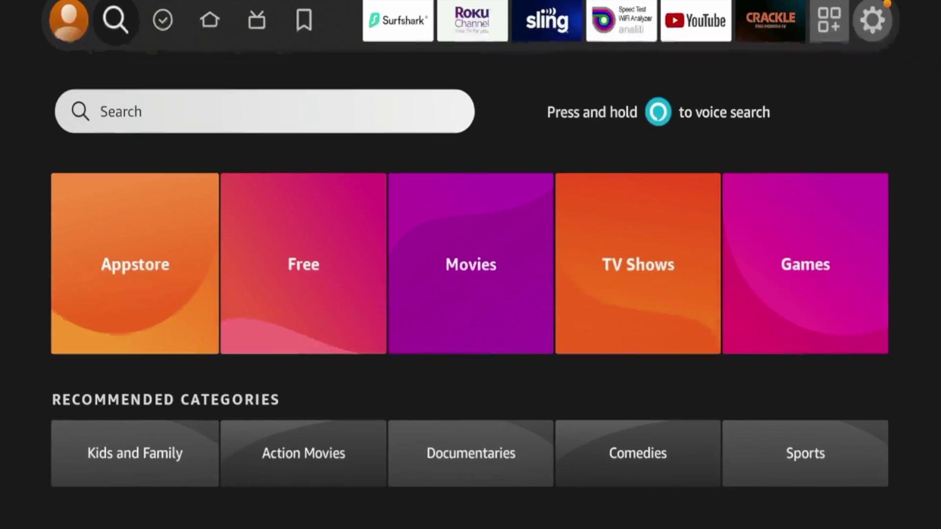
key("Return")
Enter "Down" as the search term on the on-screen keyboard
key("Down")
key("Right")
key("Right")
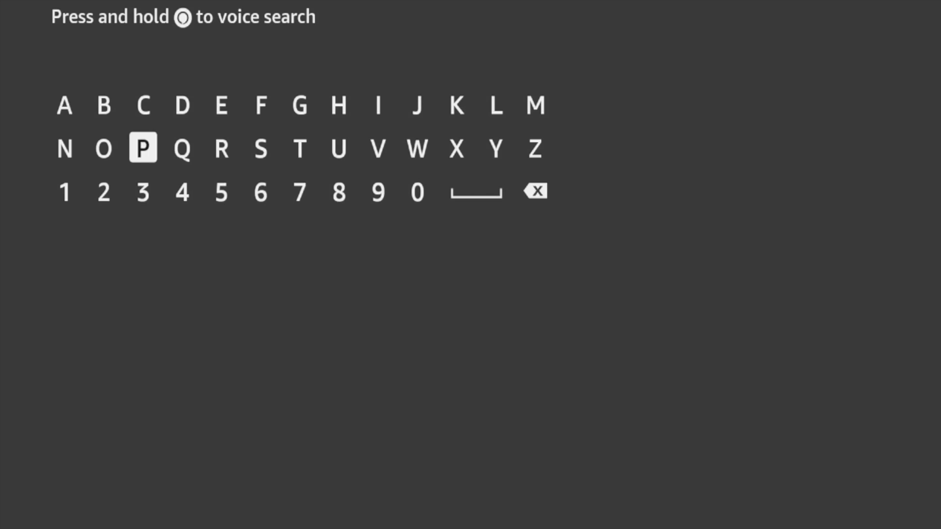
key("Up")
key("Right")
key("Return")
key("Left")
key("Left")
key("Down")
key("Return")
key("Right")
key("Right")
key("Right")
key("Right")
key("Right")
key("Right")
key("Right")
key("Right")
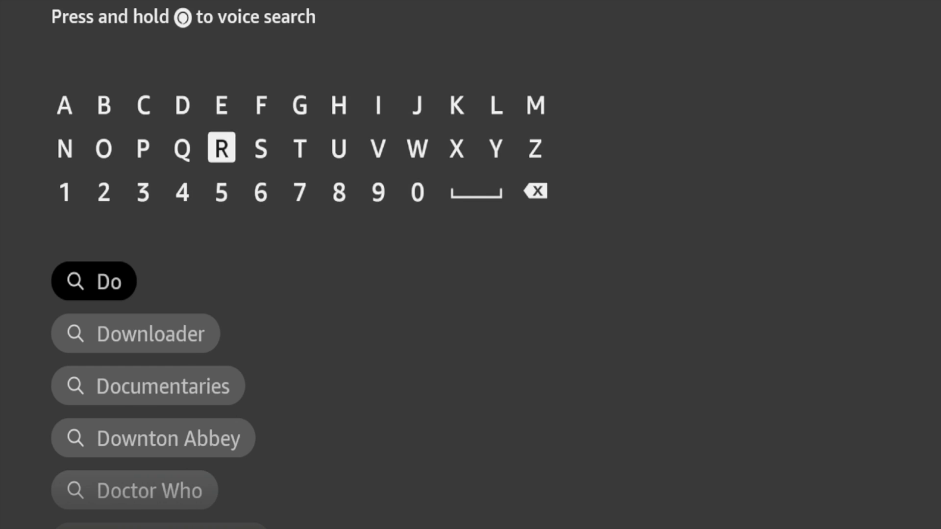
key("Return")
key("Left")
key("Left")
key("Left")
key("Left")
key("Left")
key("Left")
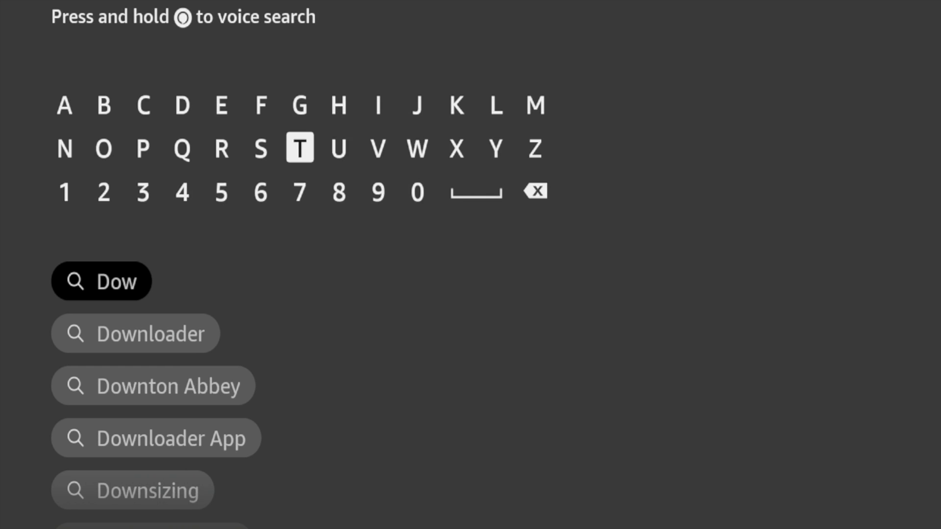
key("Left")
key("Left")
key("Left")
key("Return")
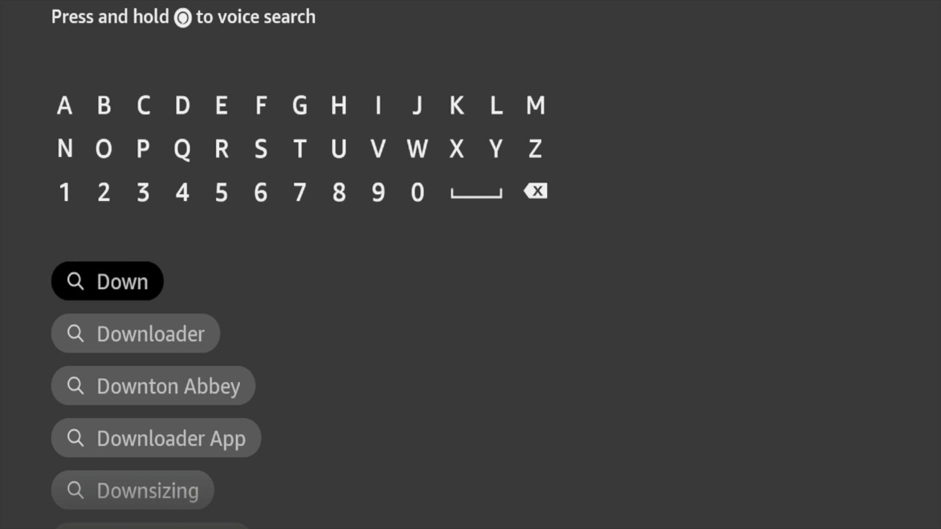
Open the Downloader app's page through the search suggestions and download the app
key("Down")
key("Down")
key("Down")
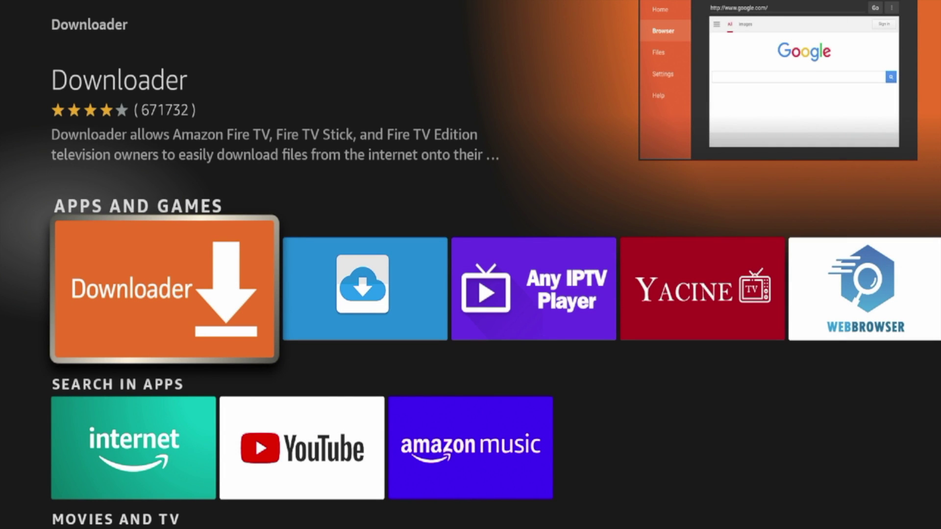
key("Return")
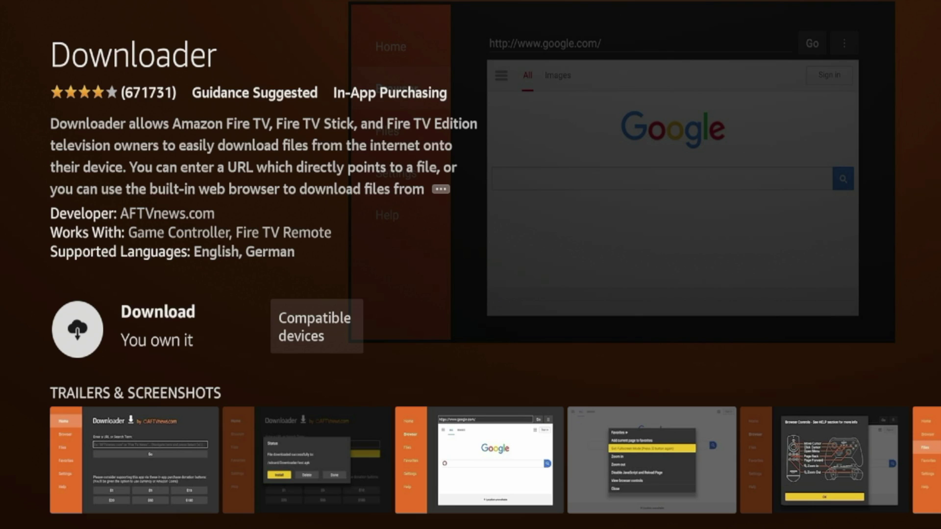
key("Return")
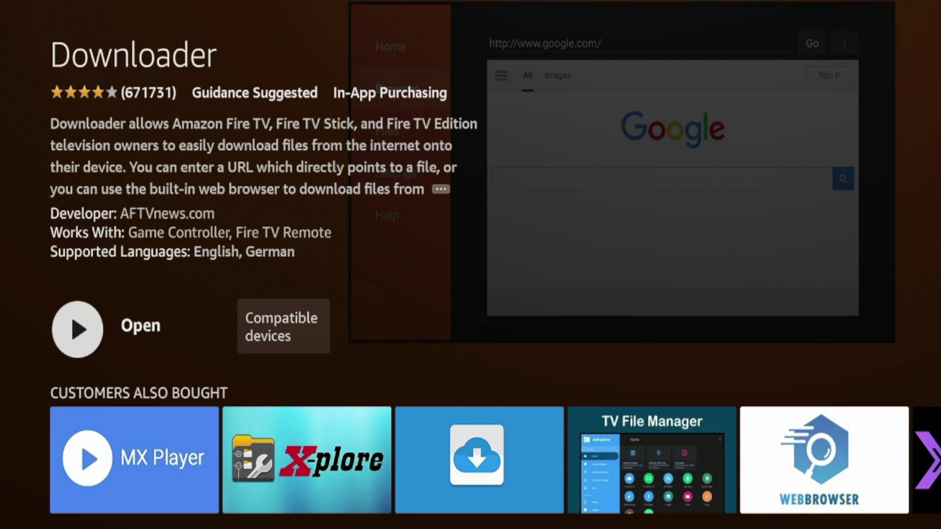
Return to the home screen and open the My Fire TV section of the settings
key("Home")
key("Right")
key("Right")
key("Right")
key("Right")
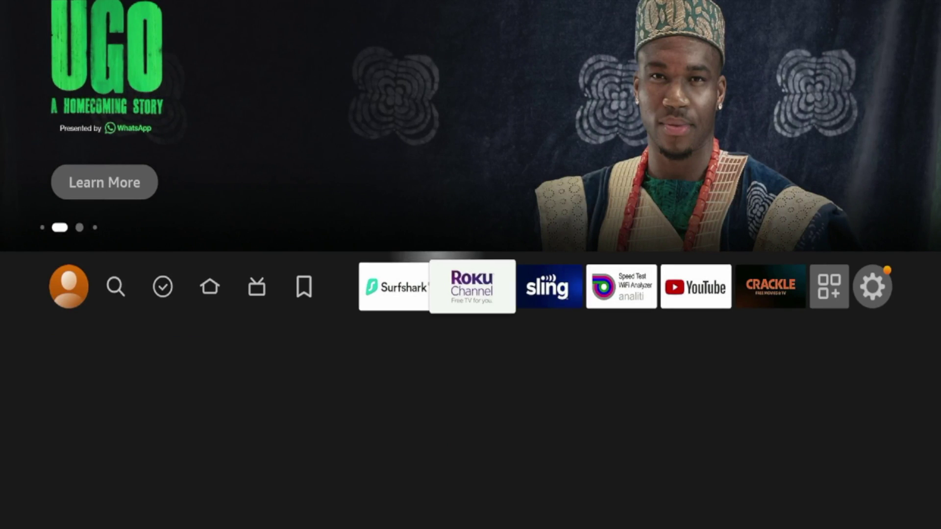
key("Right")
key("Right")
key("Right")
key("Right")
key("Right")
key("Right")
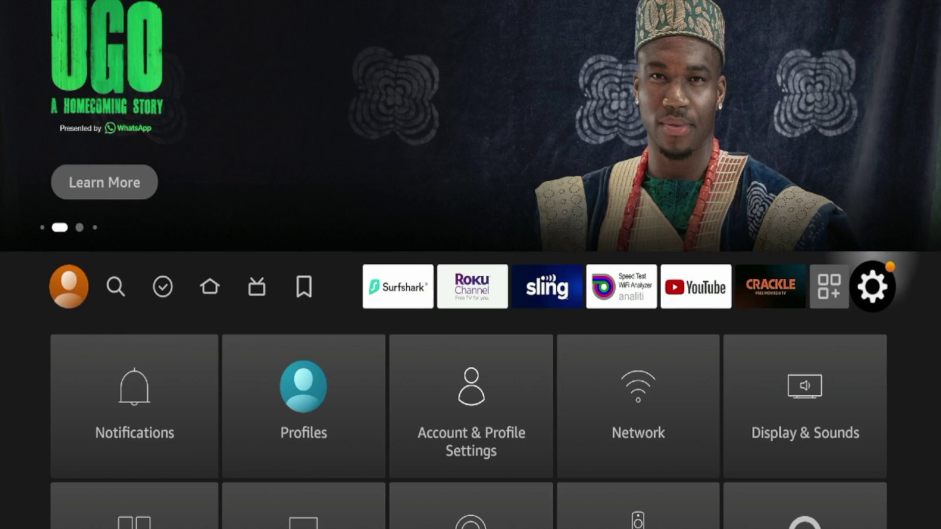
key("Down")
key("Down")
key("Down")
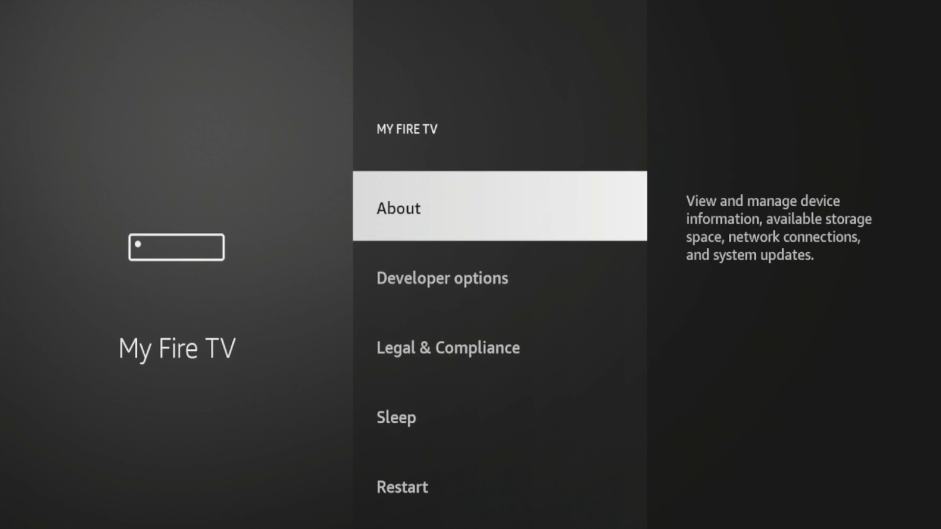
Select Fire TV Stick 4K Max in the About section repeatedly to unlock the developer options
key("Return")
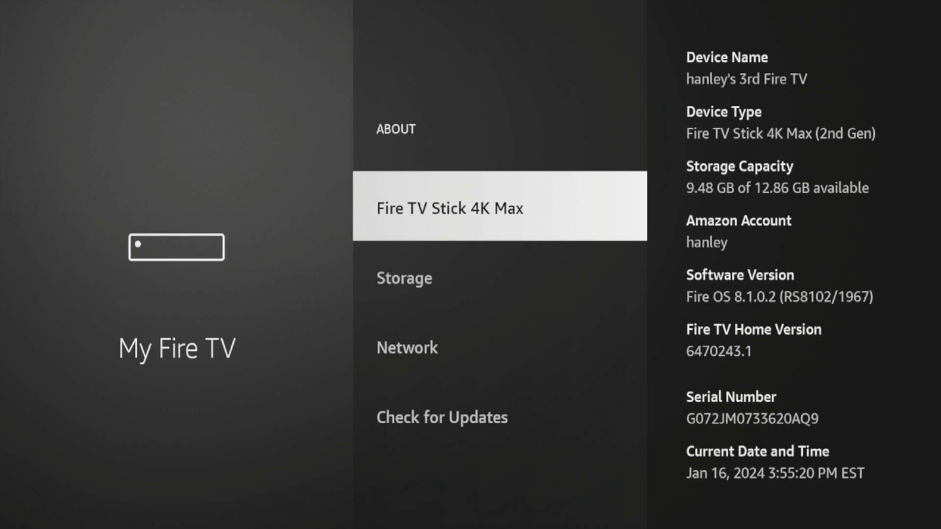
key("Return")
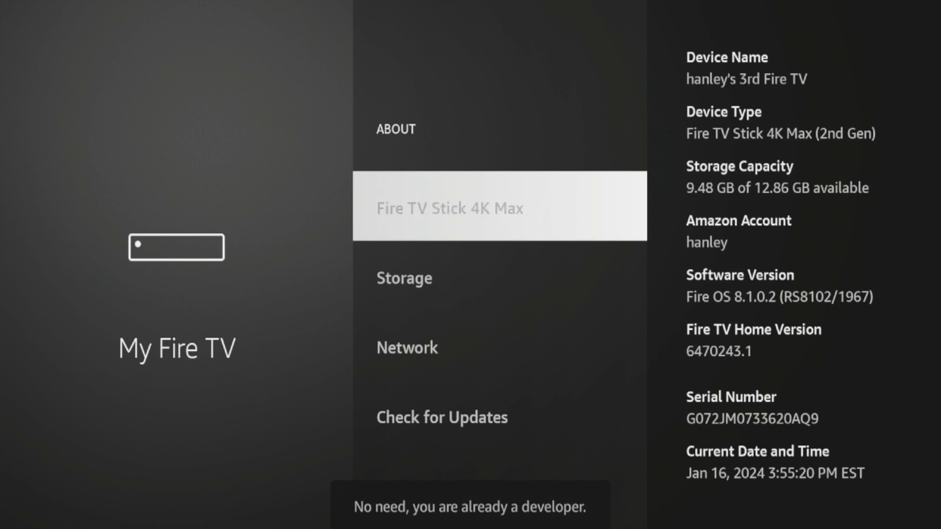
key("Return")
key("Return")
key("Return")
key("Return")
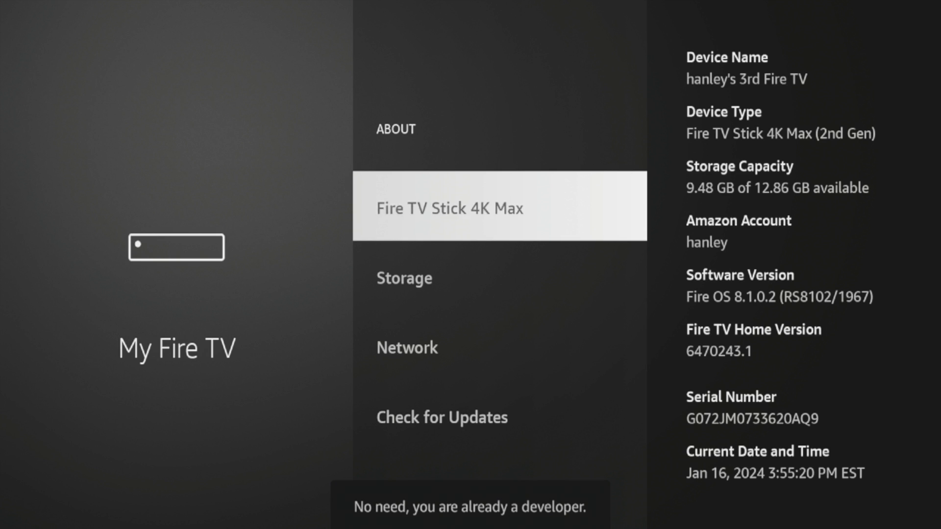
key("Return")
key("Return")
key("Return")
key("Return")
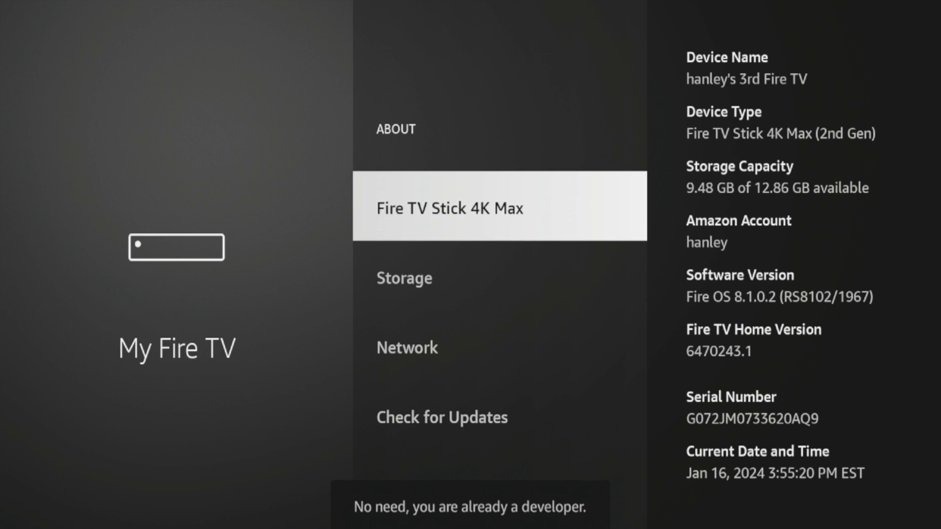
key("Return")
key("Return")
key("Return")
key("Return")
Allow Downloader to install unknown apps in the Developer options
key("Escape")
key("Down")
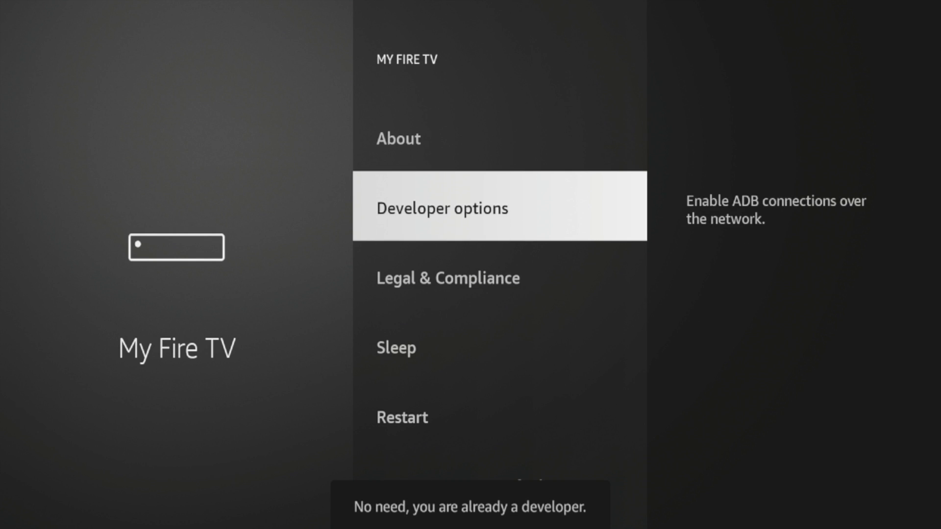
key("Return")
key("Down")
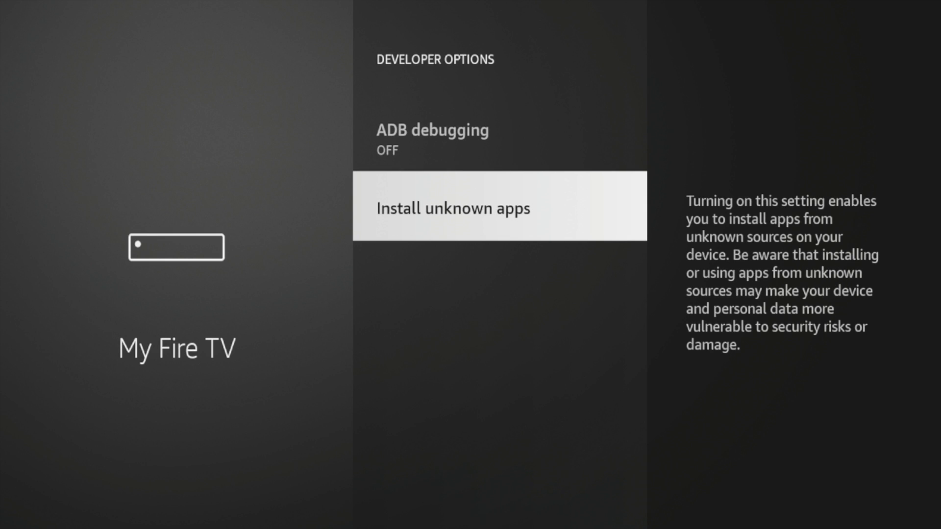
key("Return")
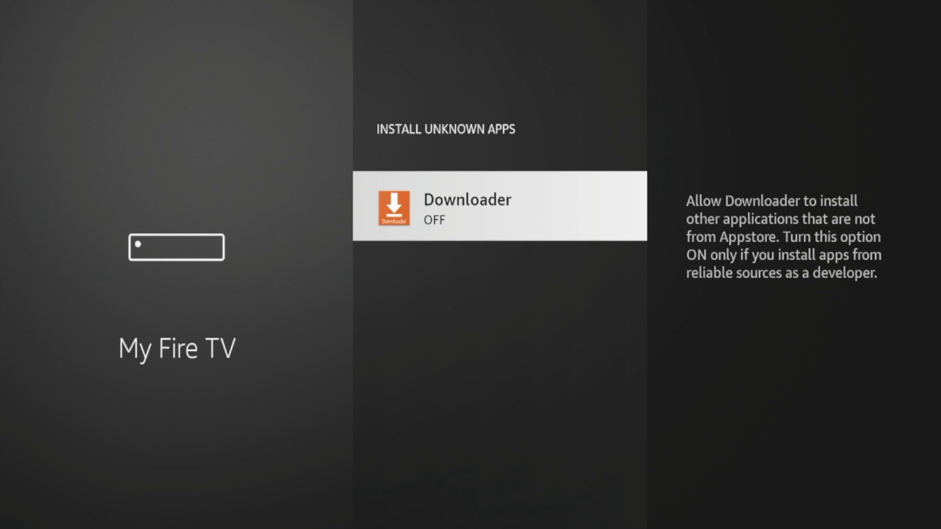
key("Return")
Return to the home screen and launch Downloader from the recently used apps
key("Home")
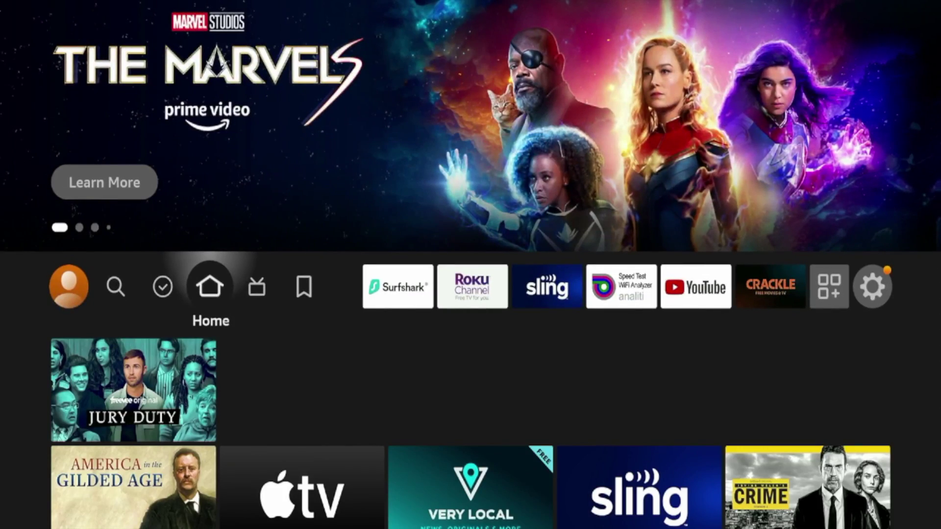
key("Down")
key("Down")
key("Down")
key("Down")
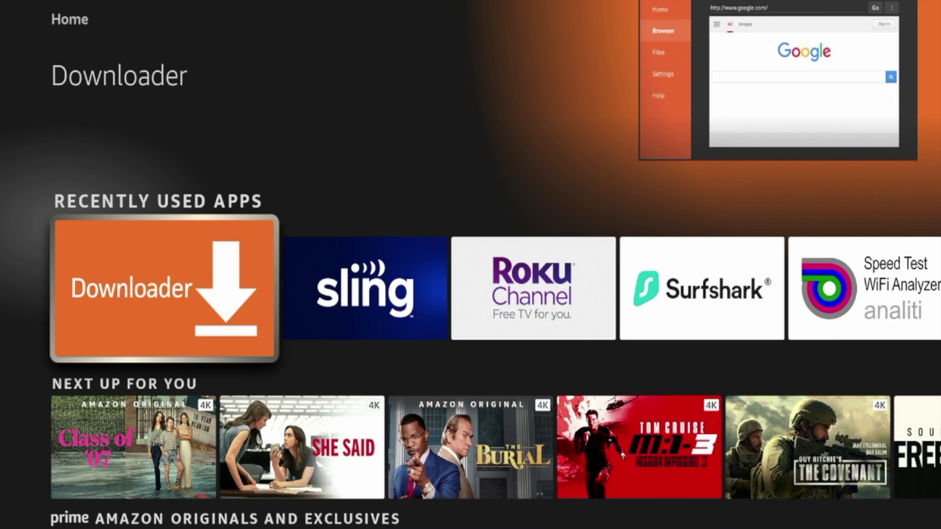
key("Return")
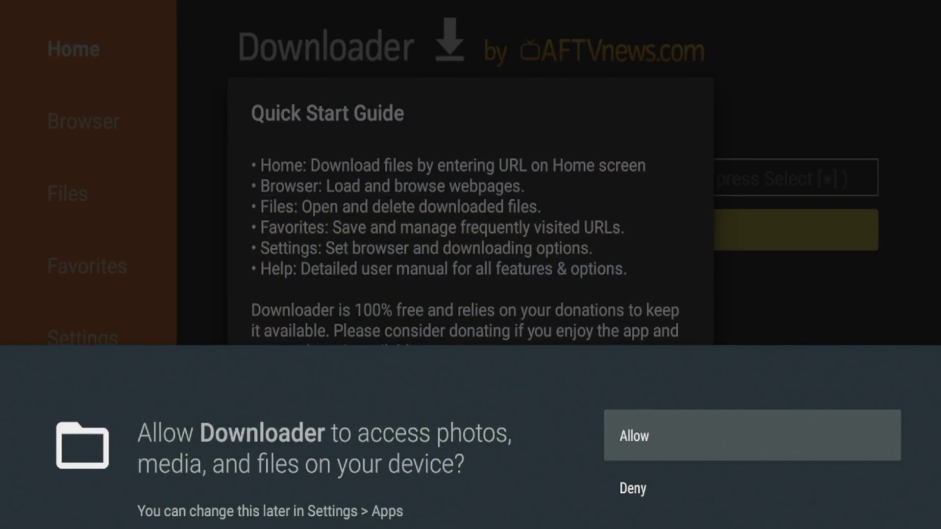
Allow Downloader to access photos, media and files, and dismiss the Quick Start Guide
key("Return")
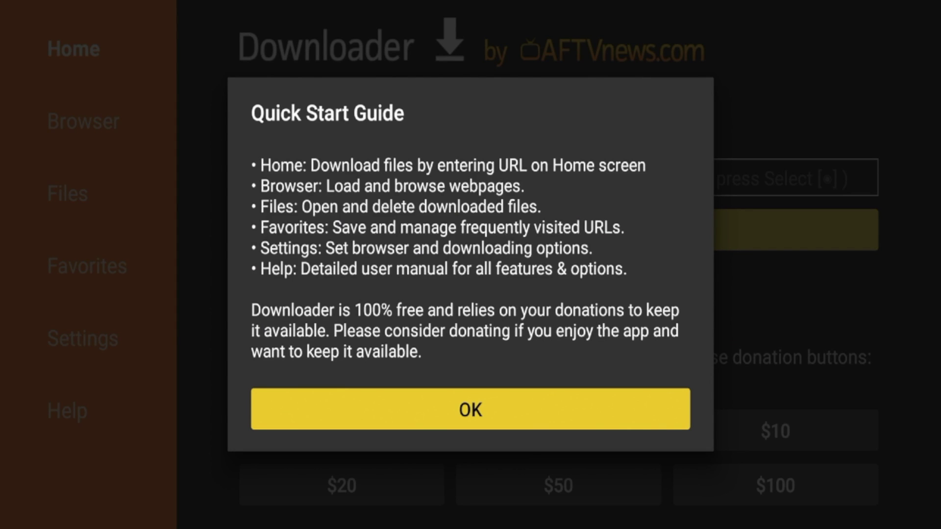
key("Return")
Enter the code 298344 as the URL or search term in Downloader and load its page
key("Up")
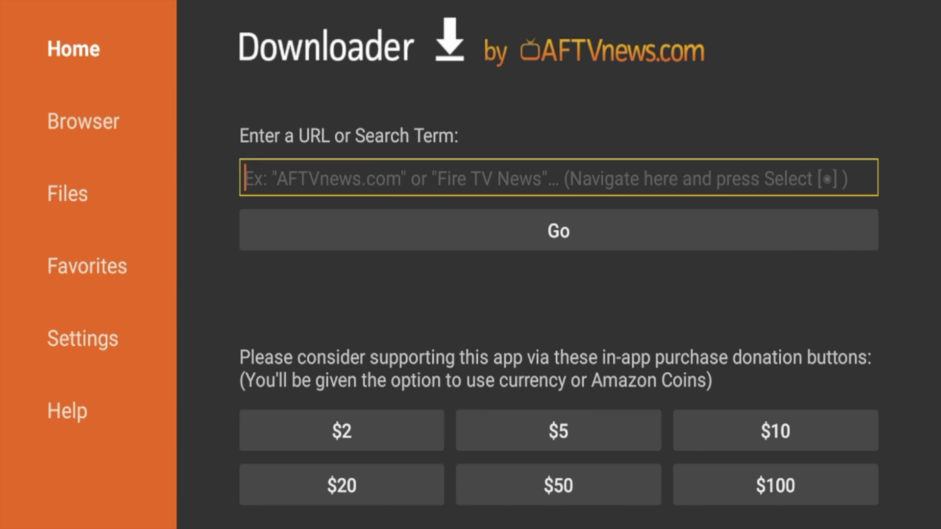
key("Return")
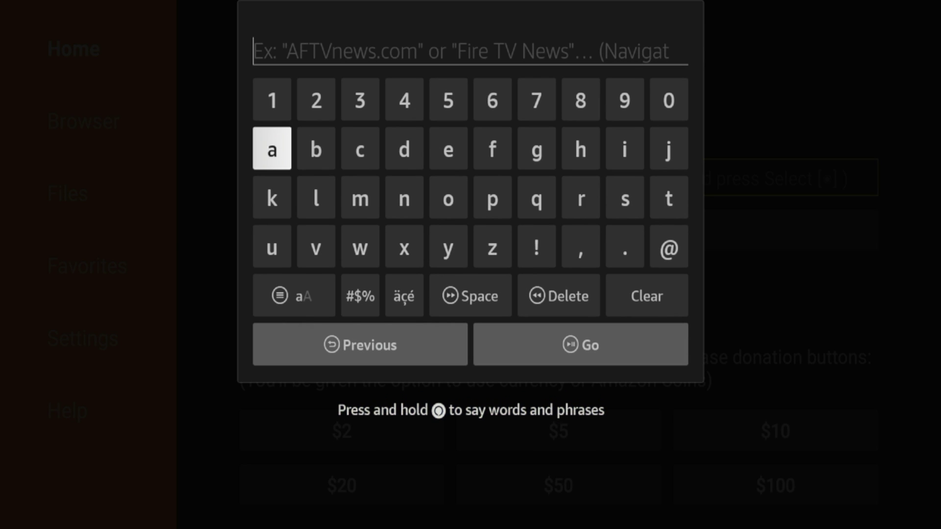
key("Up")
key("Right")
key("Return")
key("Left")
key("Left")
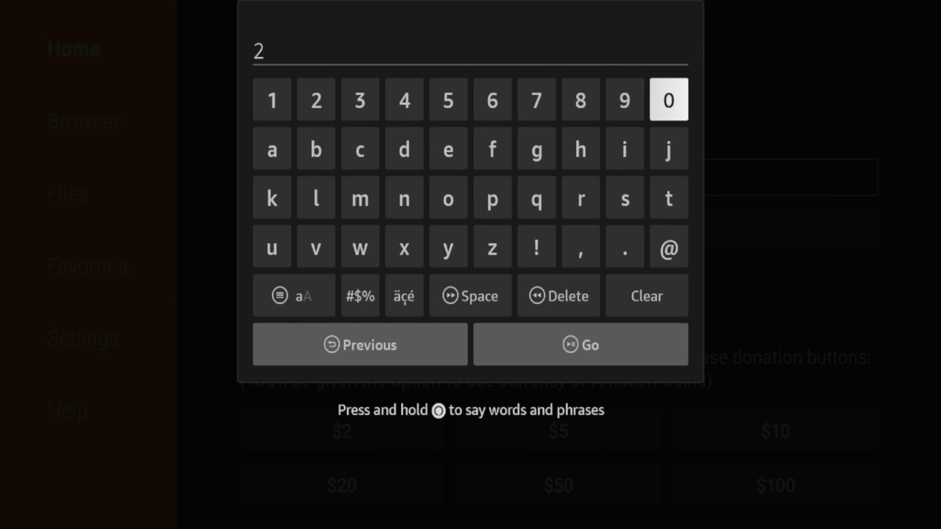
key("Left")
key("Return")
key("Left")
key("Return")
key("Right")
key("Right")
key("Right")
key("Right")
key("Right")
key("Return")
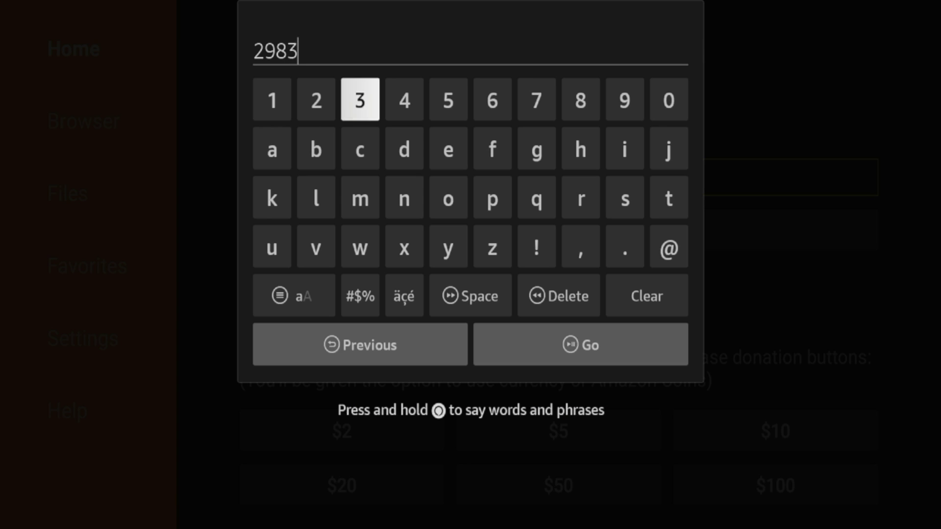
type("44")
key("Down")
key("Down")
key("Down")
key("Down")
key("Down")
key("Right")
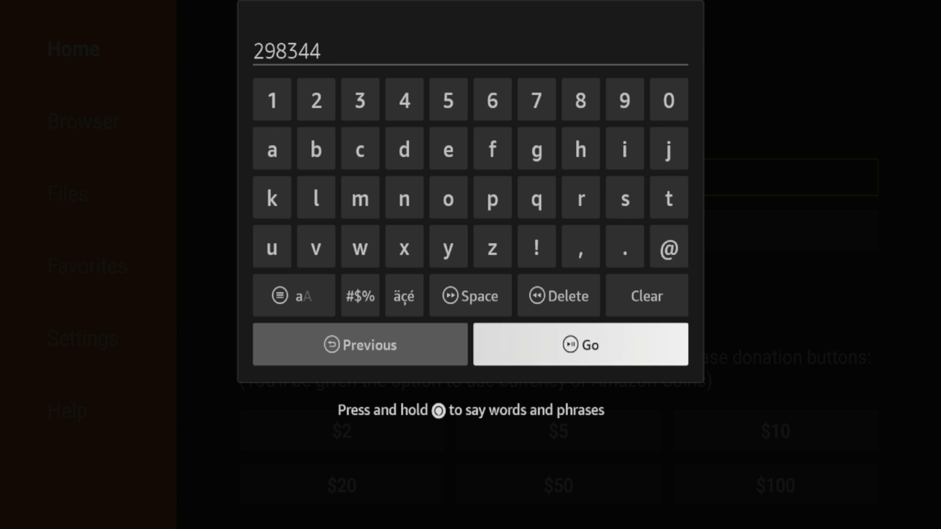
key("Return")
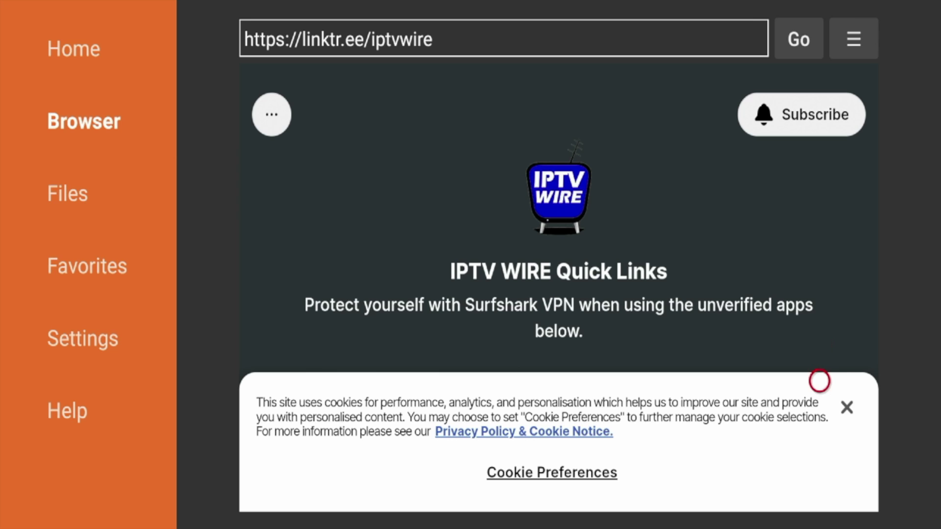
Dismiss the cookie notice and save the current IPTV WIRE Quick Links page to Downloader's favorites
left_click(852, 417)
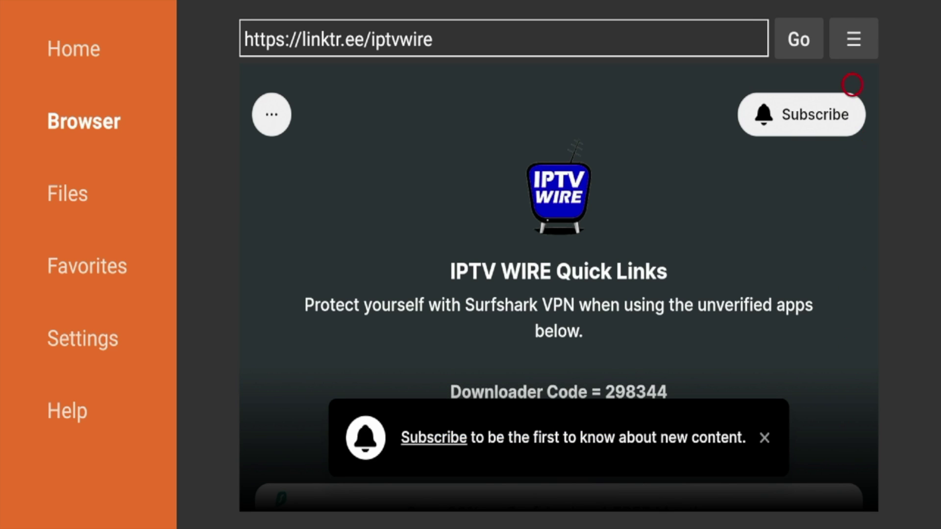
key("Up")
key("Right")
key("Right")
key("Right")
key("Right")
key("Right")
key("Right")
key("Right")
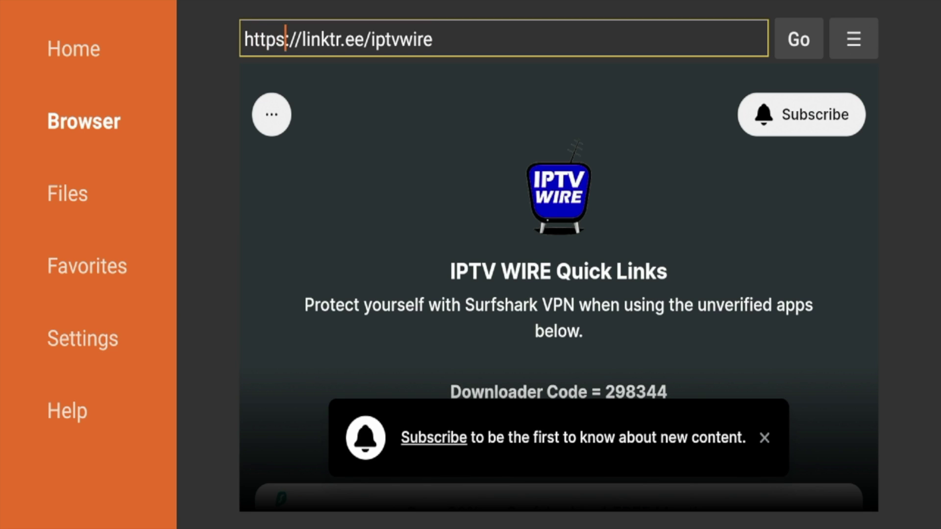
key("Right")
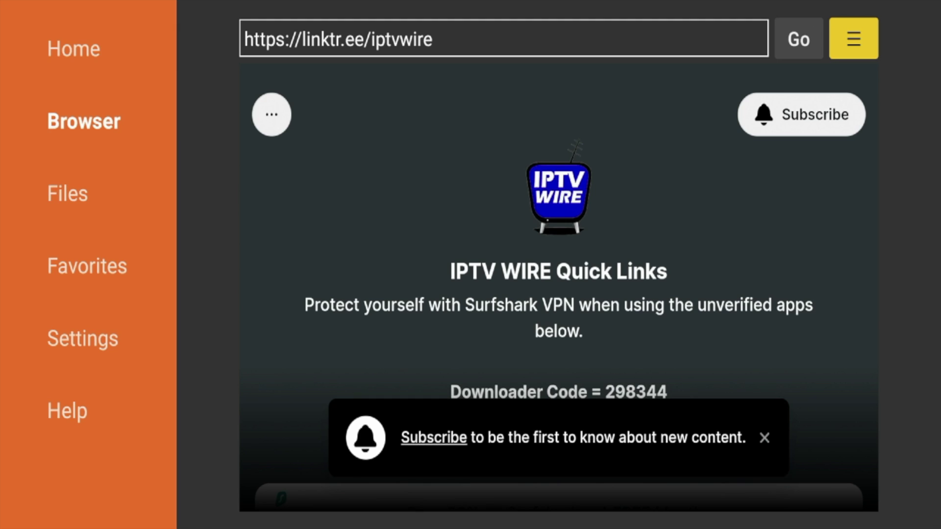
key("Return")
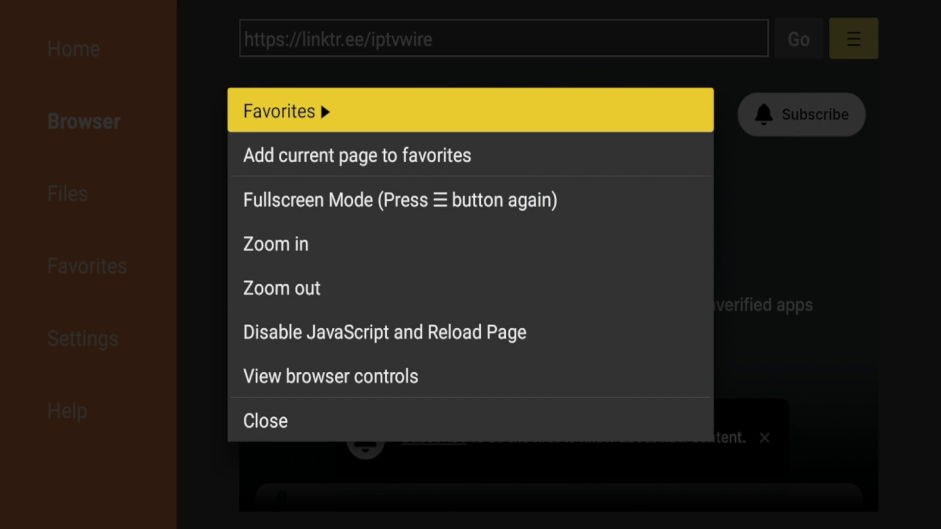
key("Down")
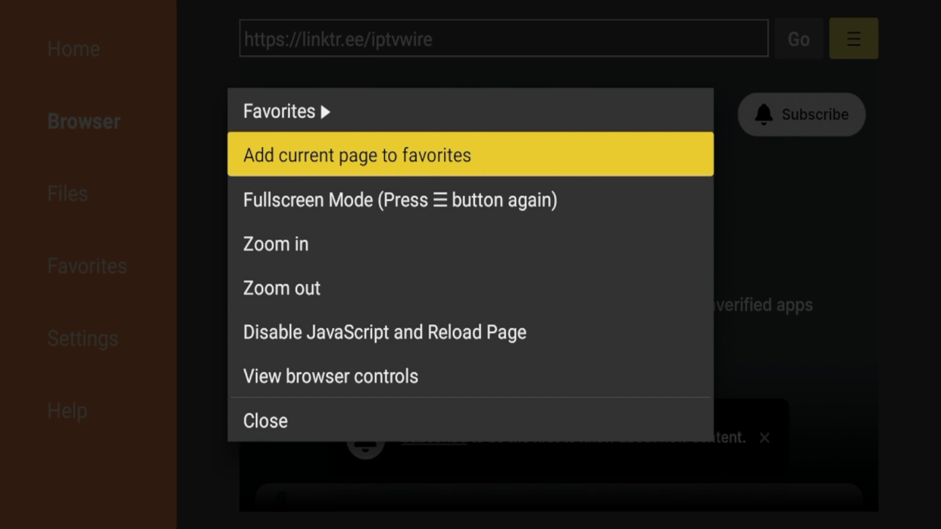
key("Return")
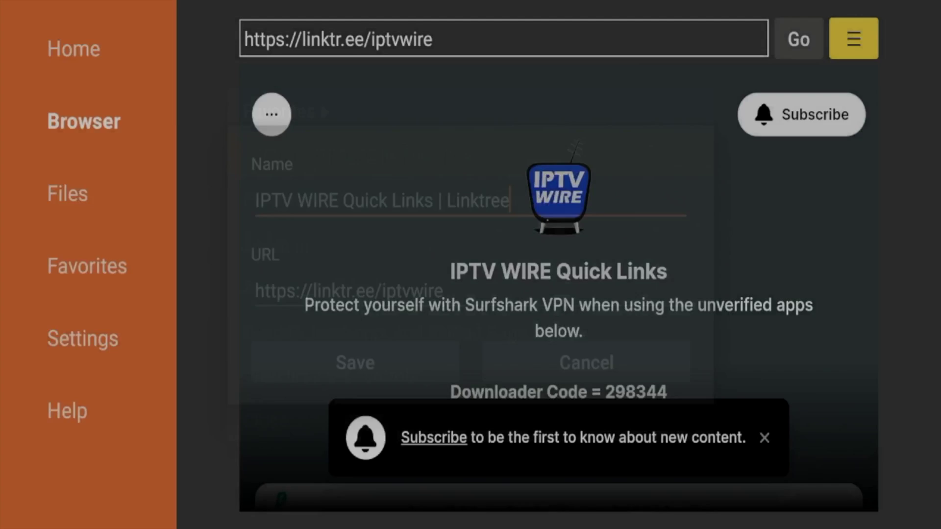
key("Down")
key("Down")
key("Return")
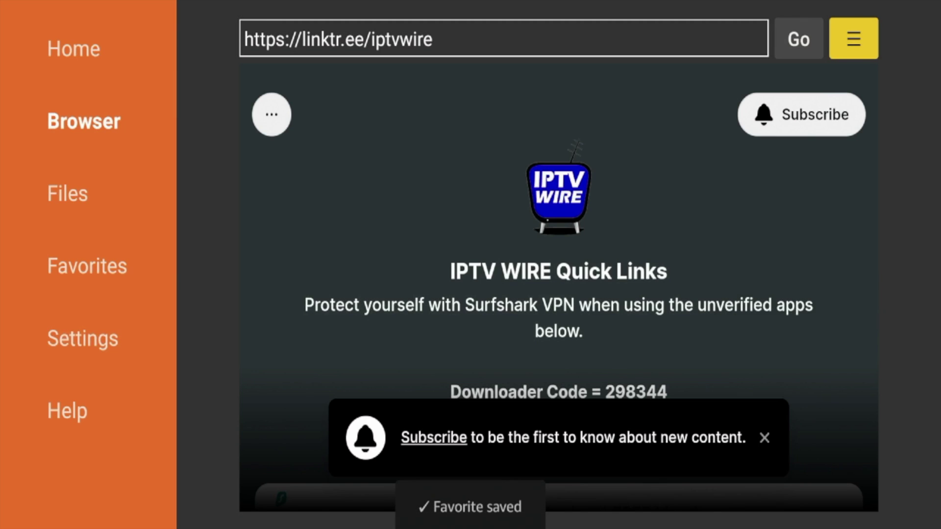
Close the banner offering a subscription to new content on the IPTV WIRE page
key("Down")
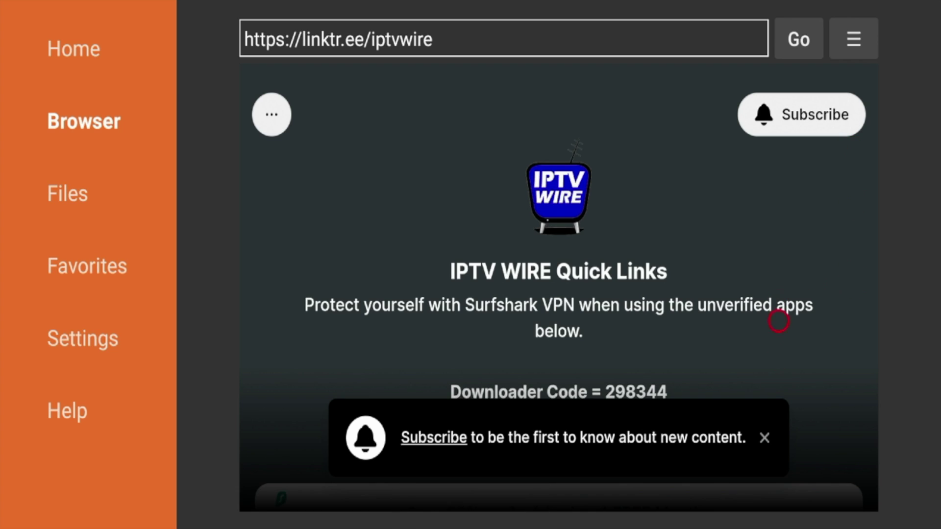
key("Down")
left_click(779, 448)
key("Left")
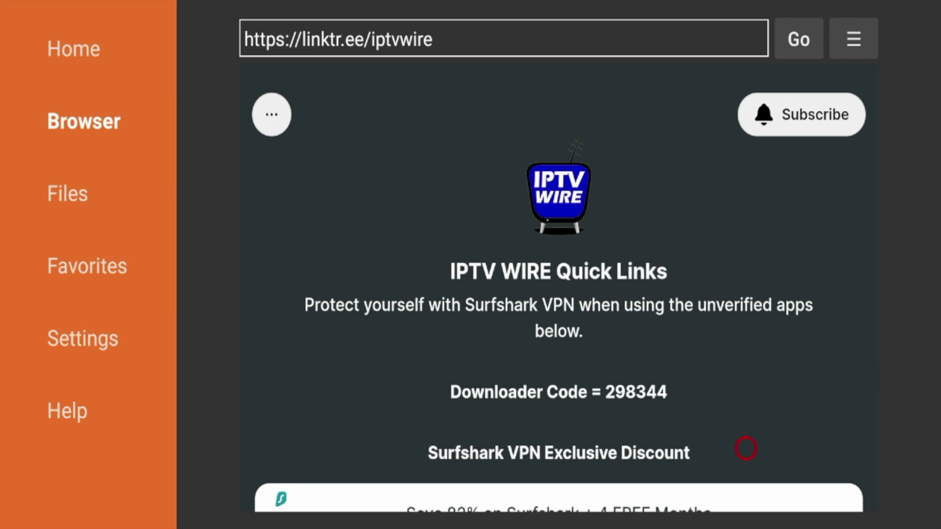
Download NexTV Player from the IPTV Players section of the IPTV WIRE page
key("Down")
key("Down")
key("Down")
key("Down")
key("Down")
key("Down")
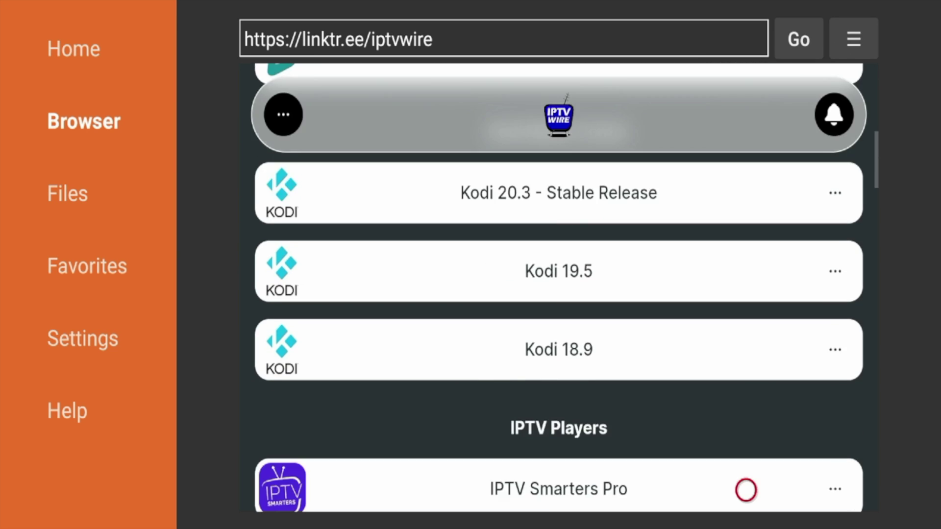
key("Down")
key("Down")
key("Down")
key("Down")
key("Down")
key("Down")
key("Down")
key("Down")
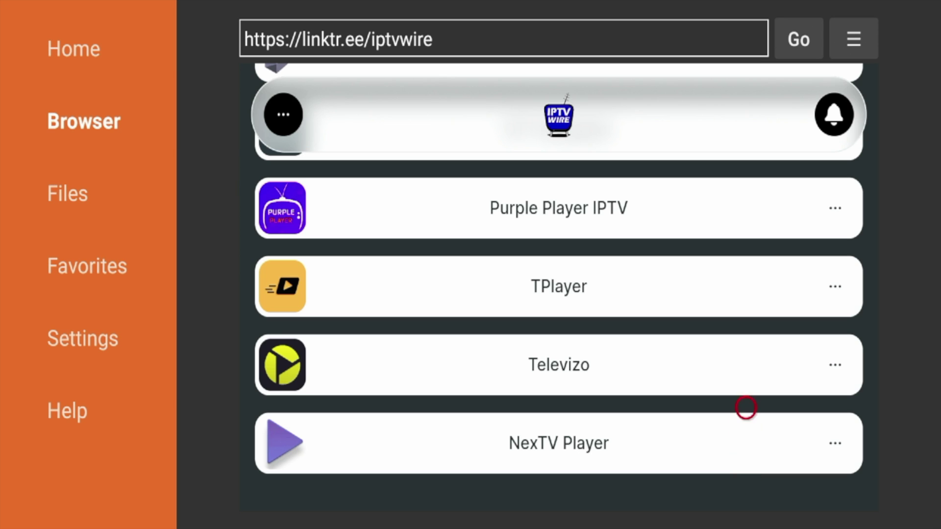
key("Down")
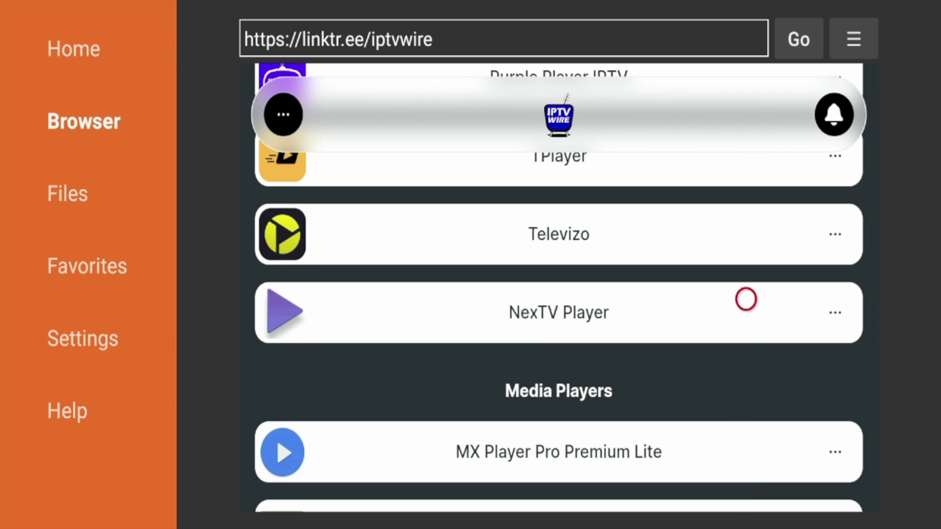
left_click(746, 299)
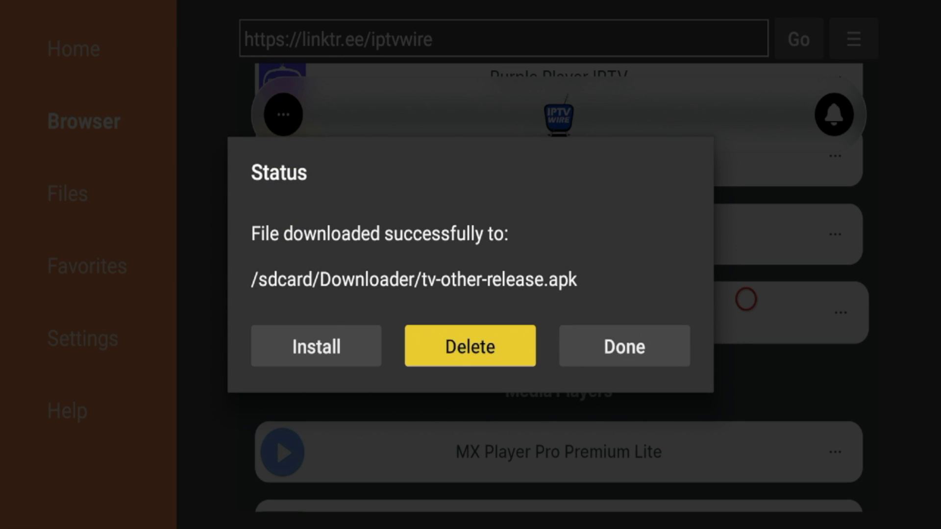
Delete the downloaded installer file tv-other-release.apk and confirm the deletion
key("Return")
key("Left")
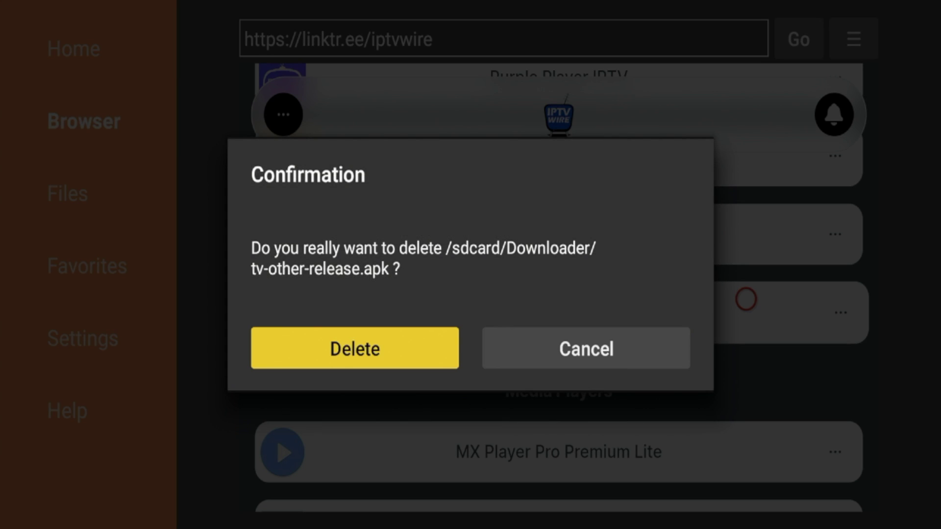
key("Return")
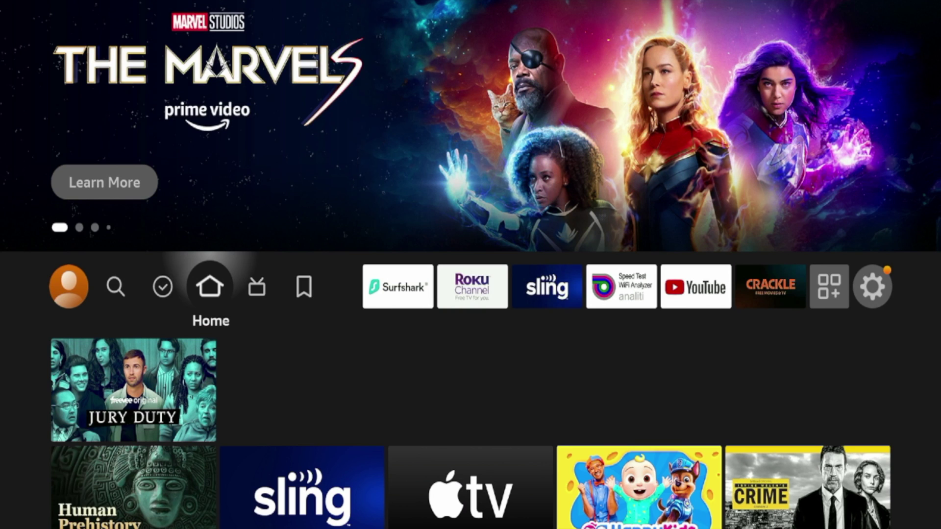
Open the full Your Apps & Channels list from the Fire TV home screen
key("Right")
key("Right")
key("Right")
key("Right")
key("Right")
key("Right")
key("Right")
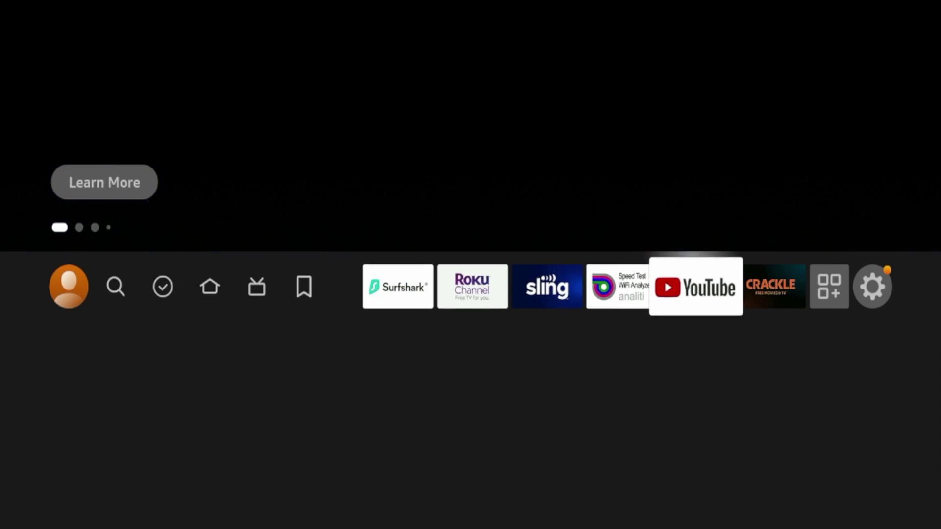
key("Right")
key("Right")
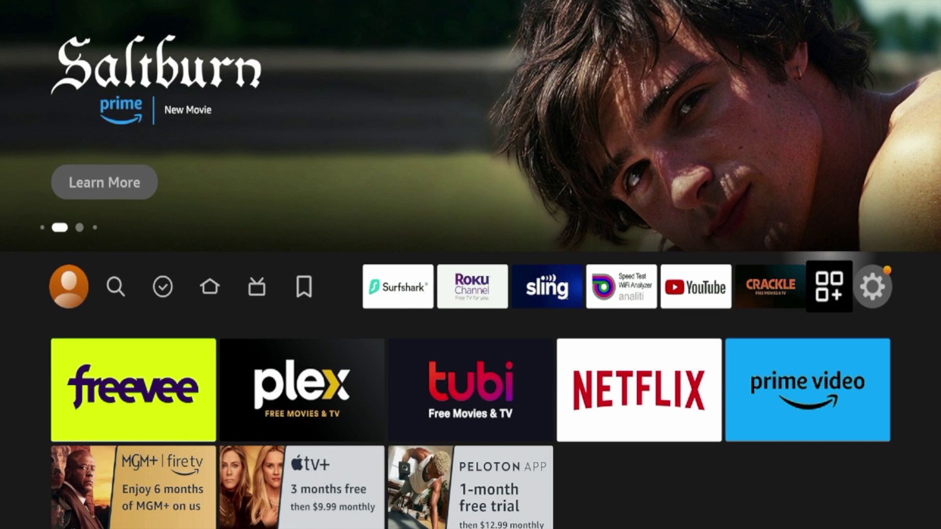
key("Return")
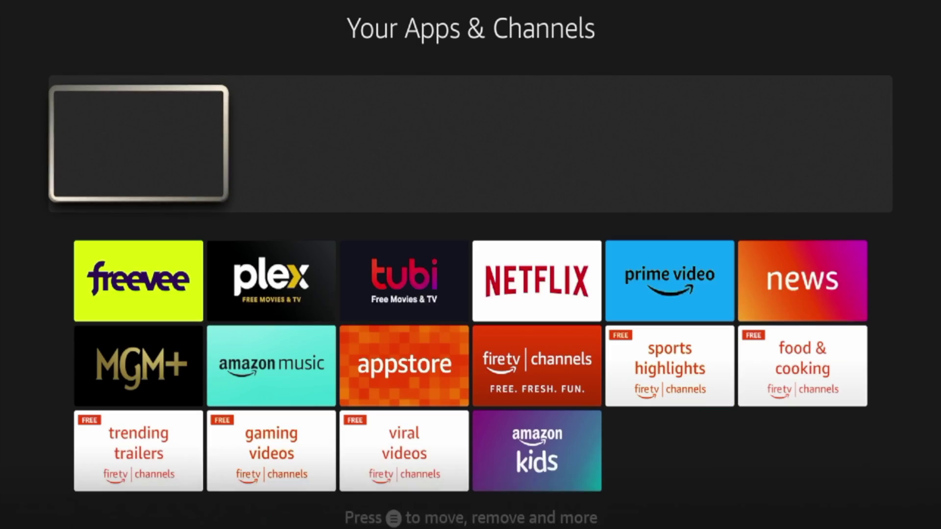
Move NexTv to the second place in the top app row, between Surfshark and Roku Channel, and return to the home screen
key("Down")
key("Down")
key("Down")
key("Down")
key("Down")
key("Down")
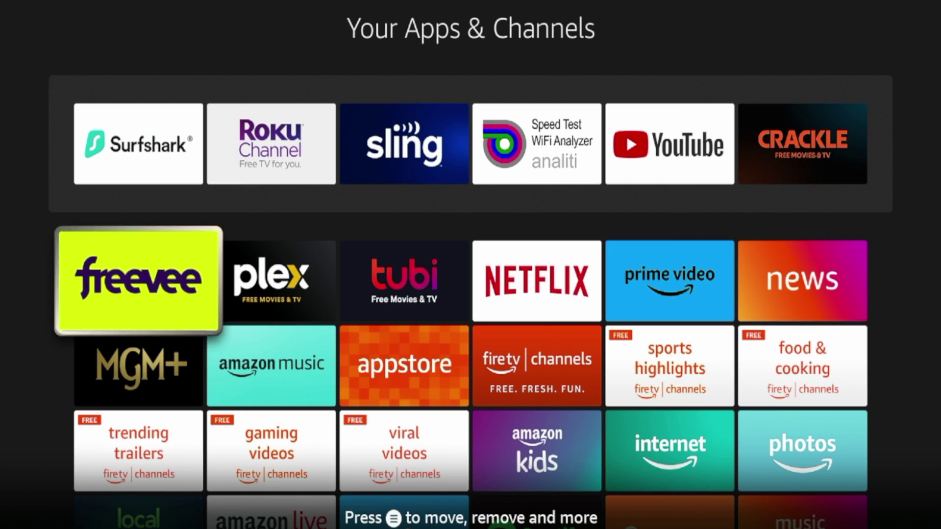
key("Right")
key("Right")
key("Right")
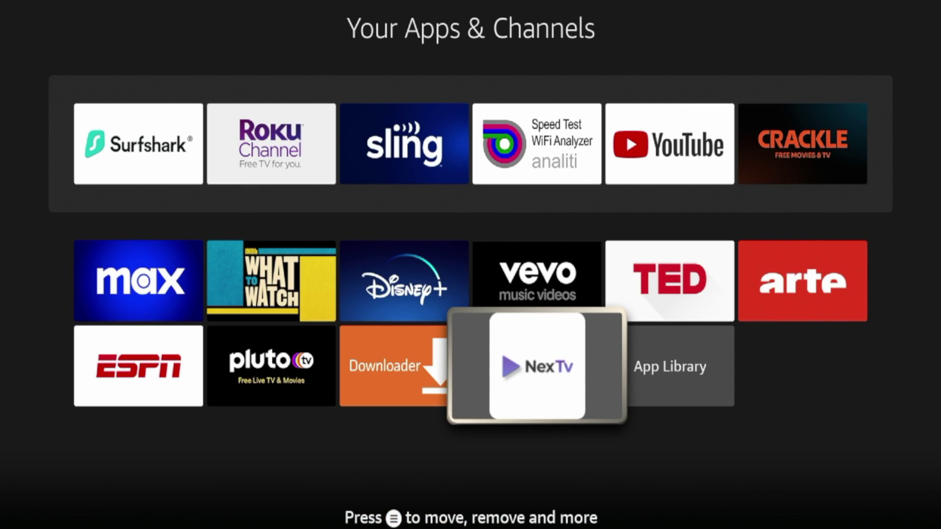
key("Menu")
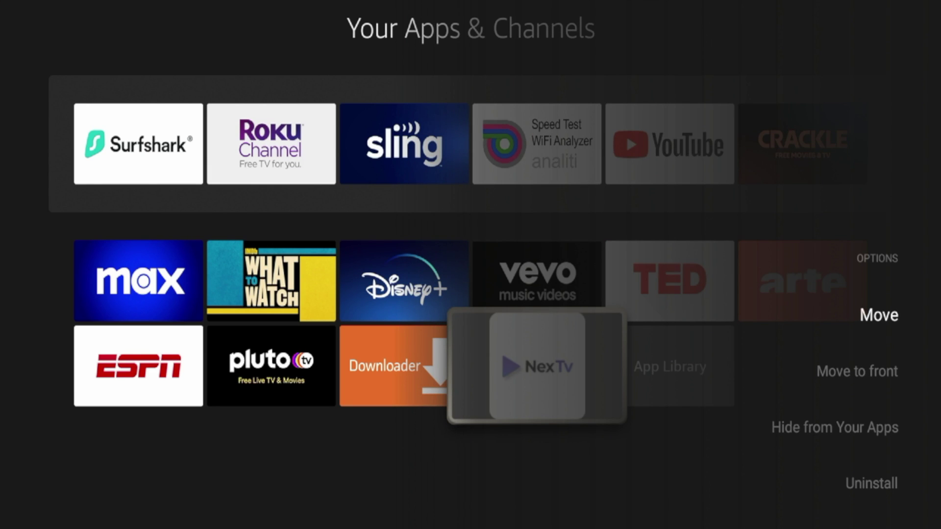
key("Return")
key("Up")
key("Up")
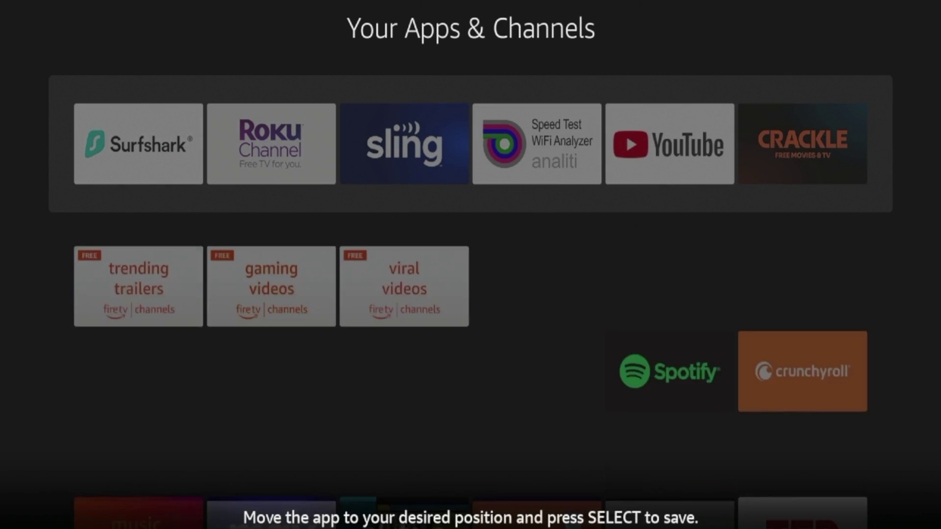
key("Left")
key("Left")
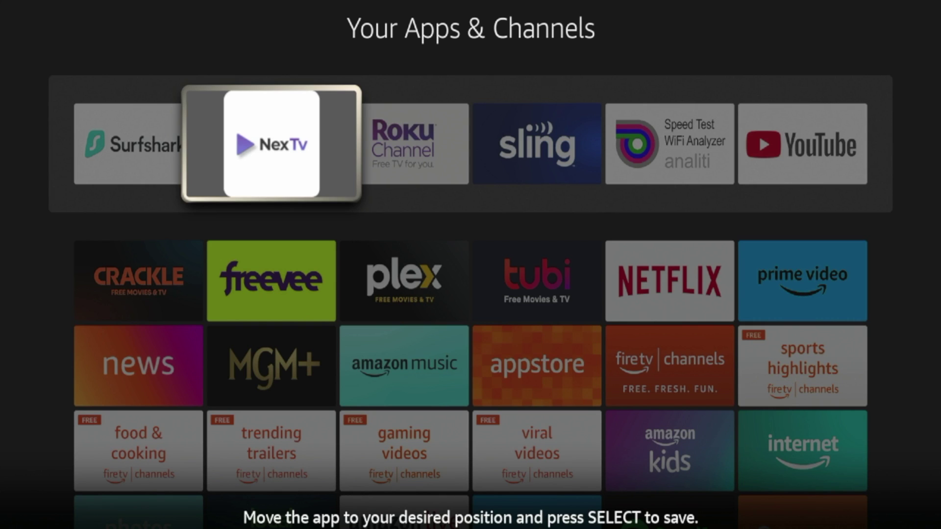
key("Return")
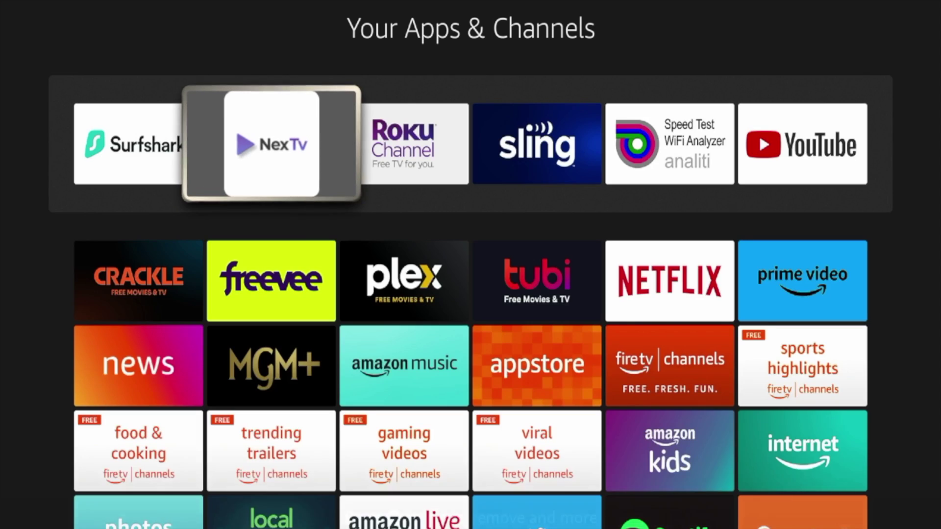
key("Escape")
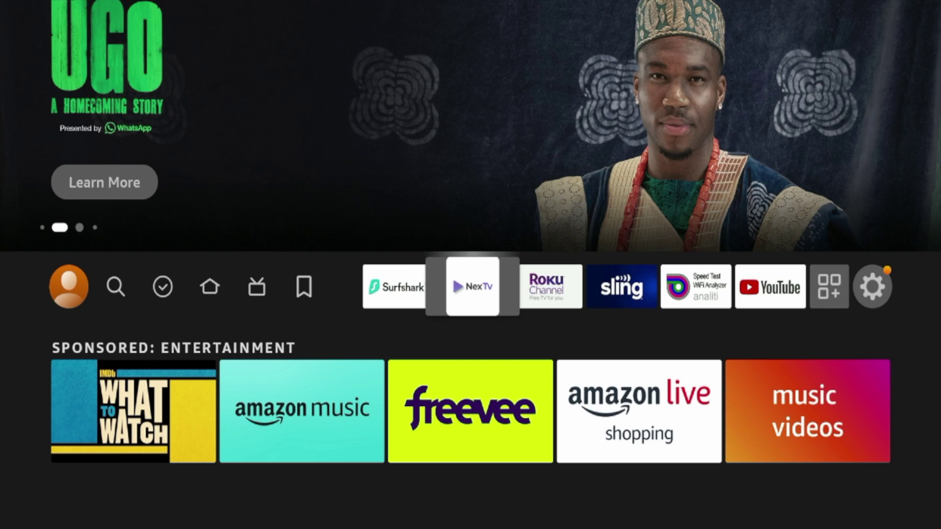
Launch Surfshark and look over its VPN connection status, location choices and Features section entry
key("Left")
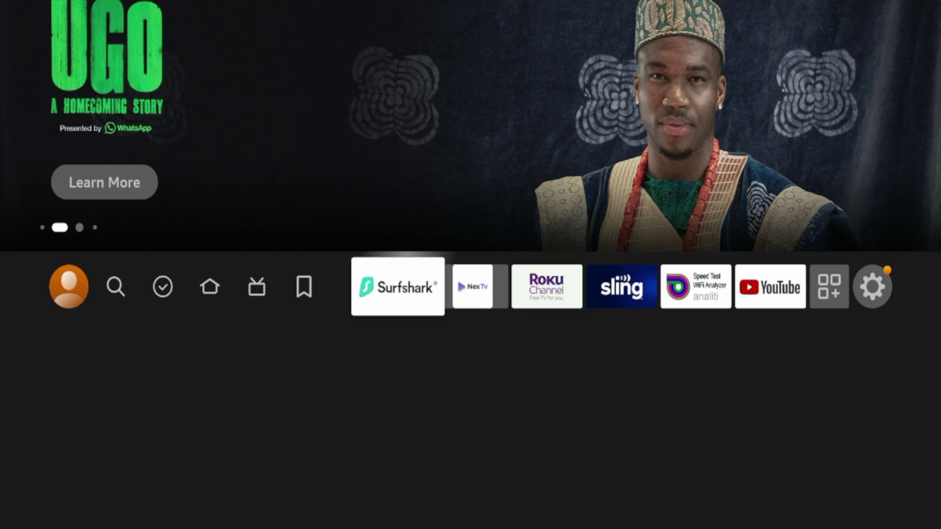
key("Return")
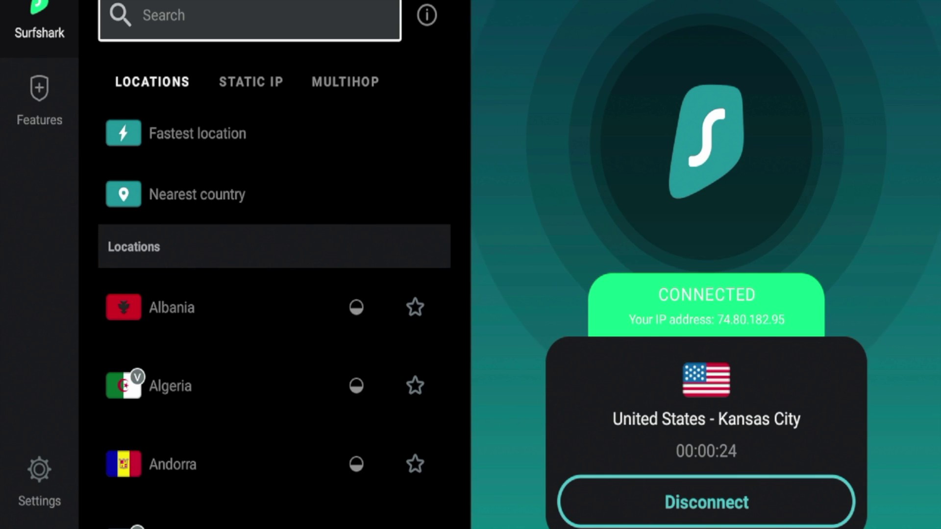
key("Down")
key("Down")
key("Down")
key("Down")
key("Up")
key("Up")
key("Up")
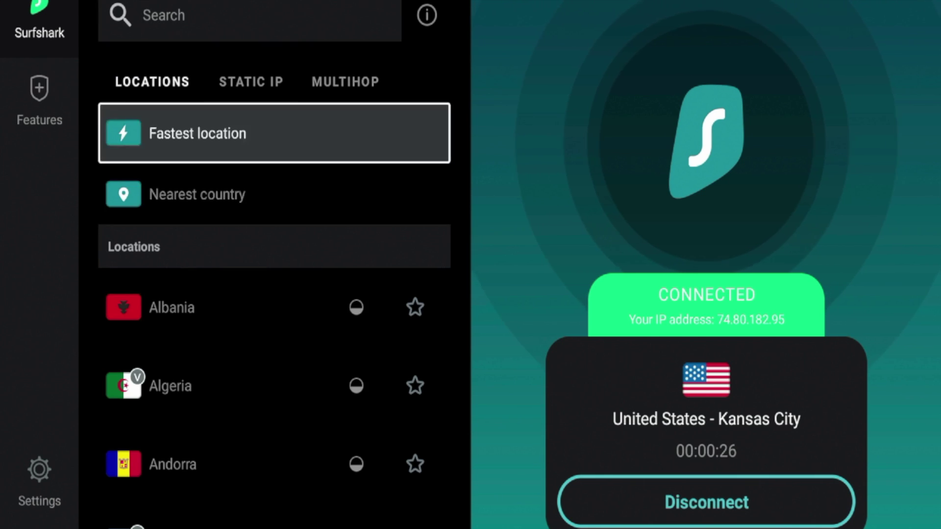
key("Up")
key("Left")
key("Left")
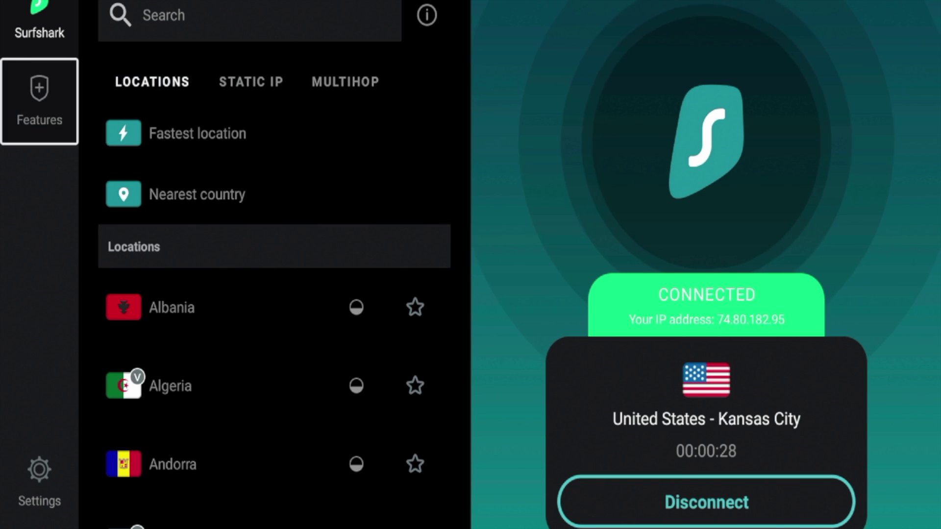
key("Up")
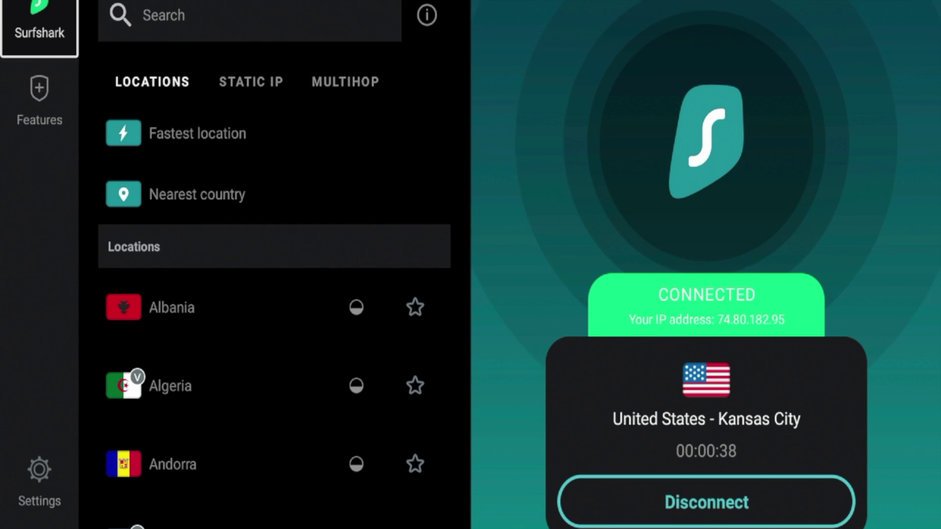
Return to the Fire TV home screen and launch the NexTv app
key("Home")
key("Right")
key("Right")
key("Right")
key("Right")
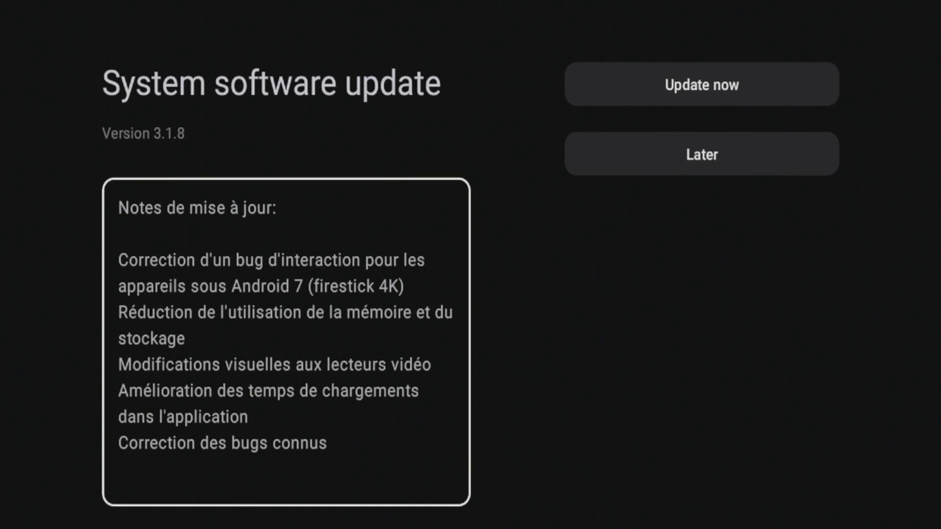
Postpone NexTv's version 3.1.8 software update and continue to the app's home page
key("Right")
key("Up")
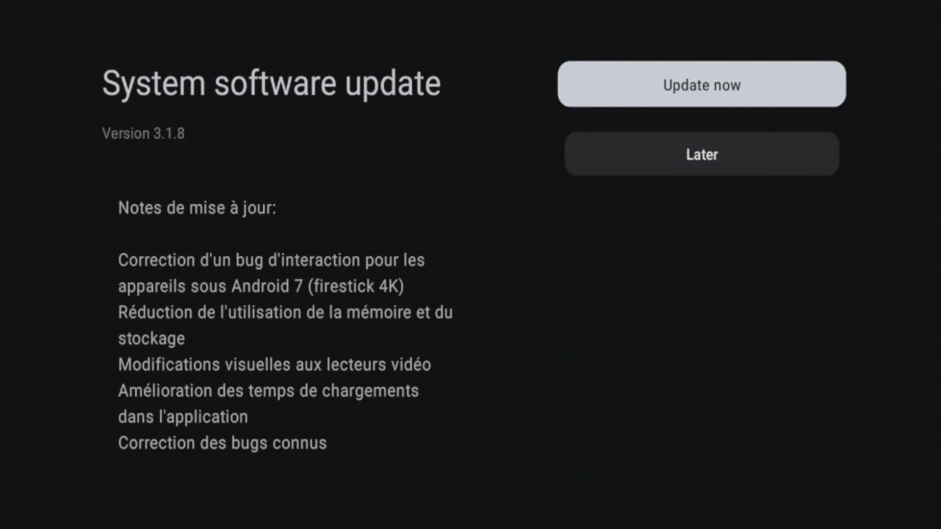
key("Down")
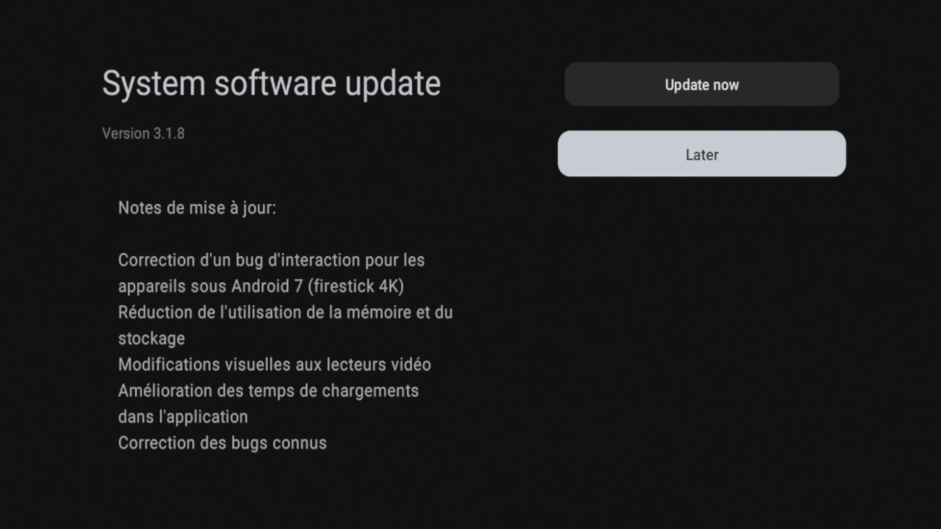
key("Up")
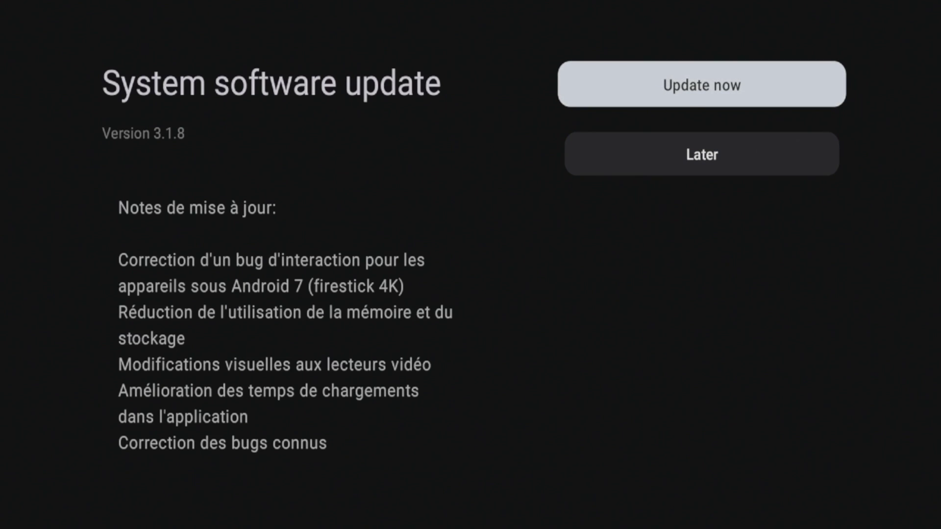
key("Down")
key("Return")
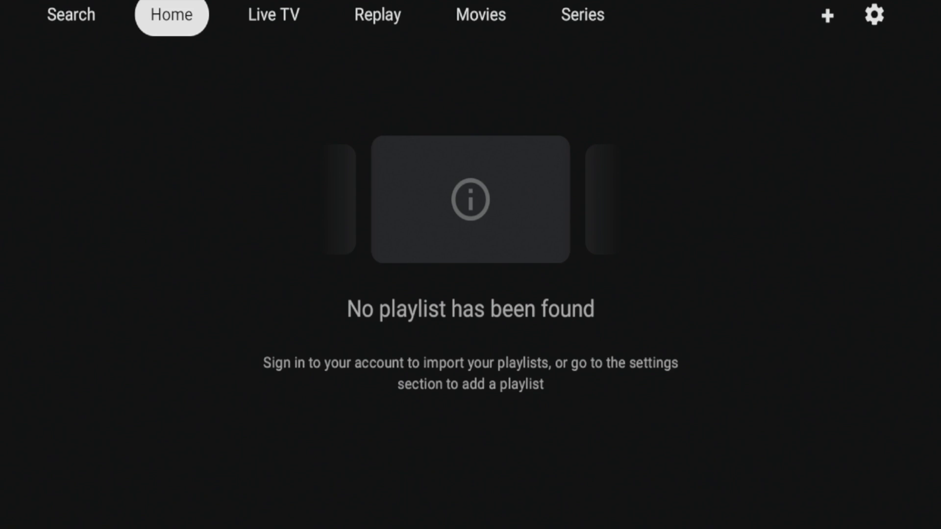
Look through NexTv's main sections from Home to Series, and open the page for adding a playlist
key("Right")
key("Right")
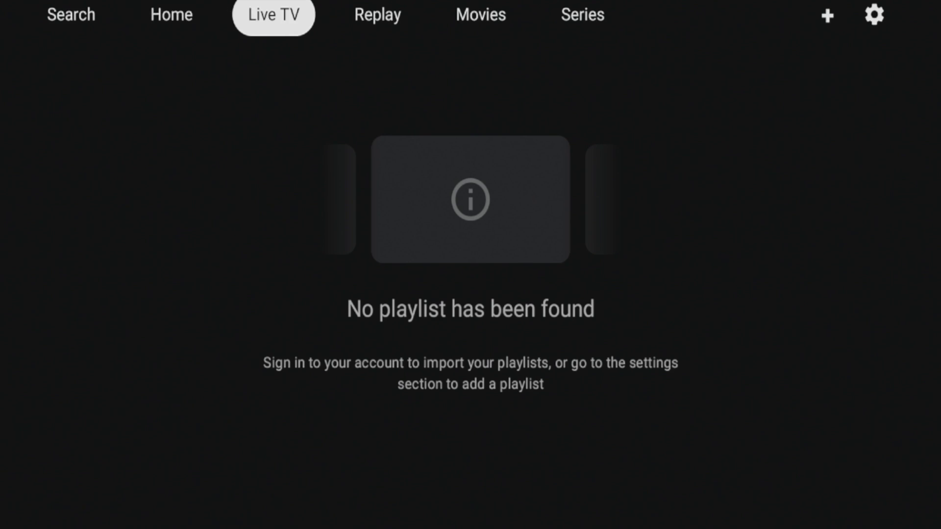
key("Left")
key("Left")
key("Right")
key("Right")
key("Right")
key("Right")
key("Right")
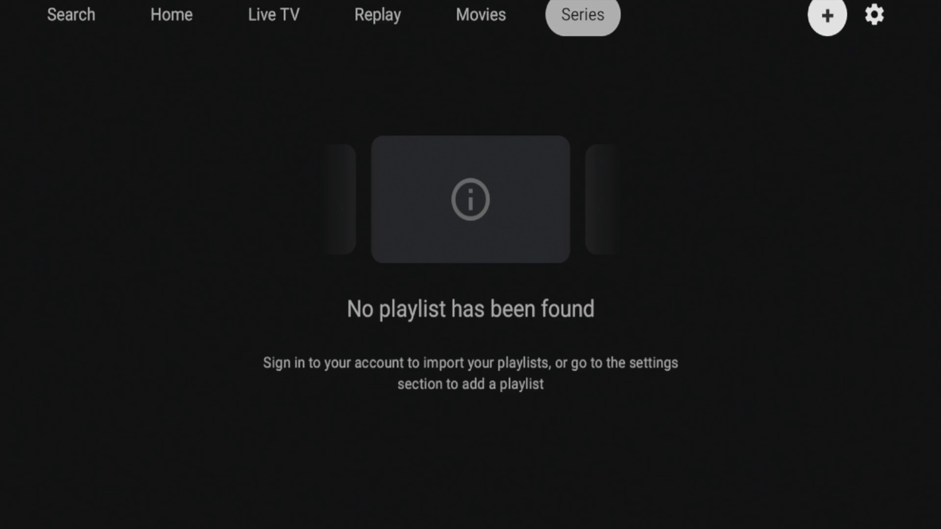
key("Return")
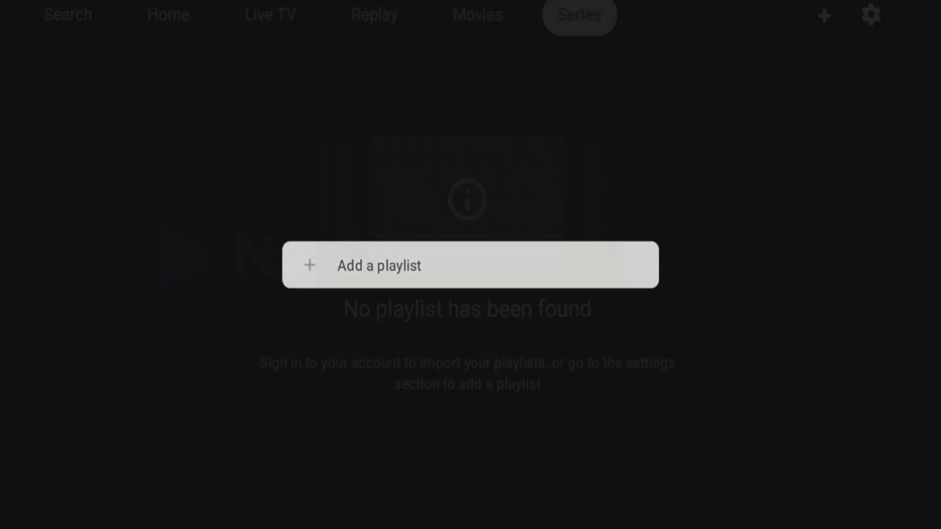
key("Return")
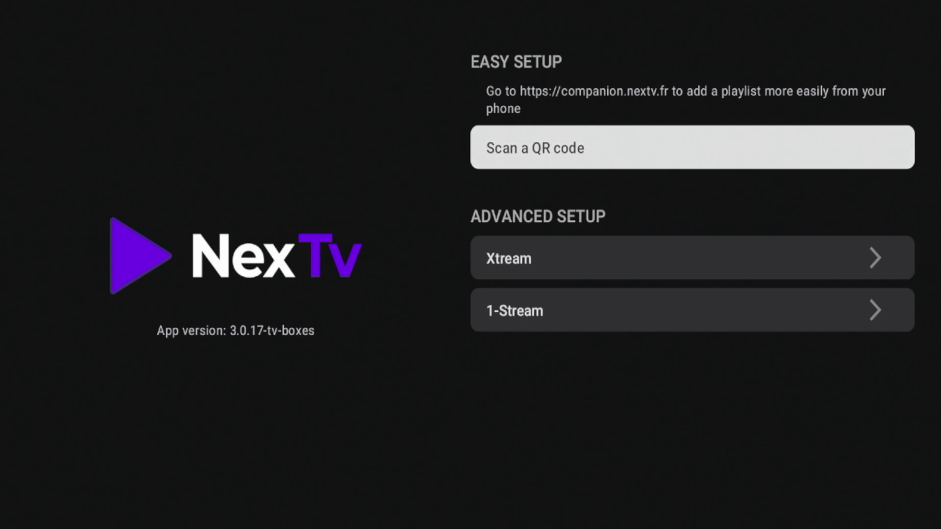
Examine the QR code, Xtream and 1-Stream playlist setup options, and leave the page without adding a playlist
key("Down")
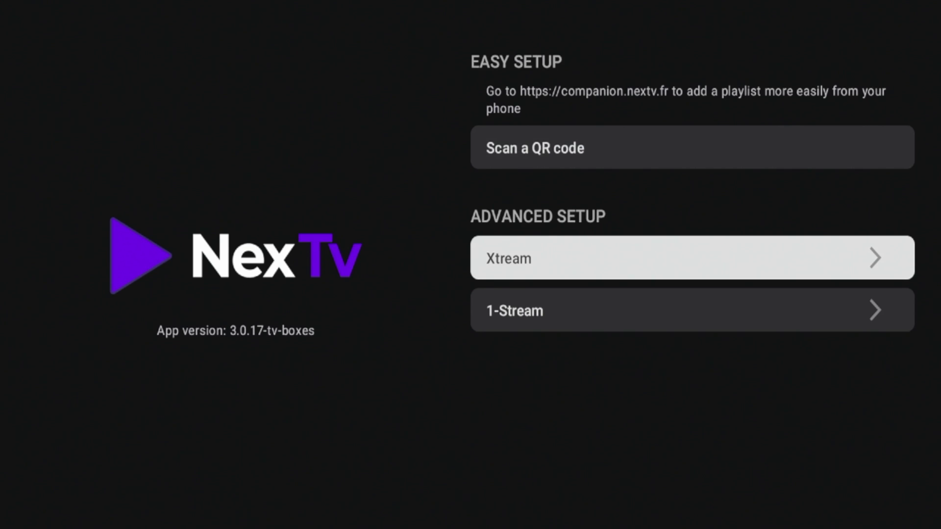
key("Down")
key("Up")
key("Down")
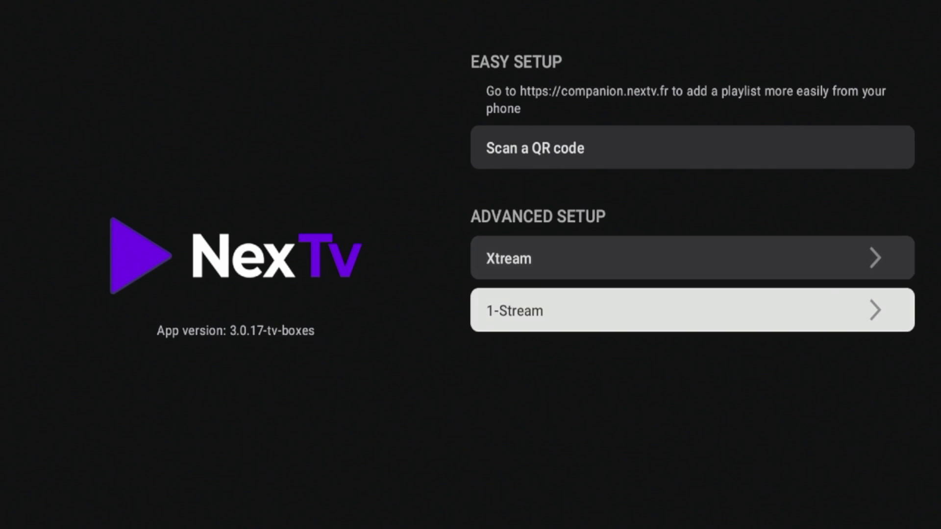
key("Up")
key("Up")
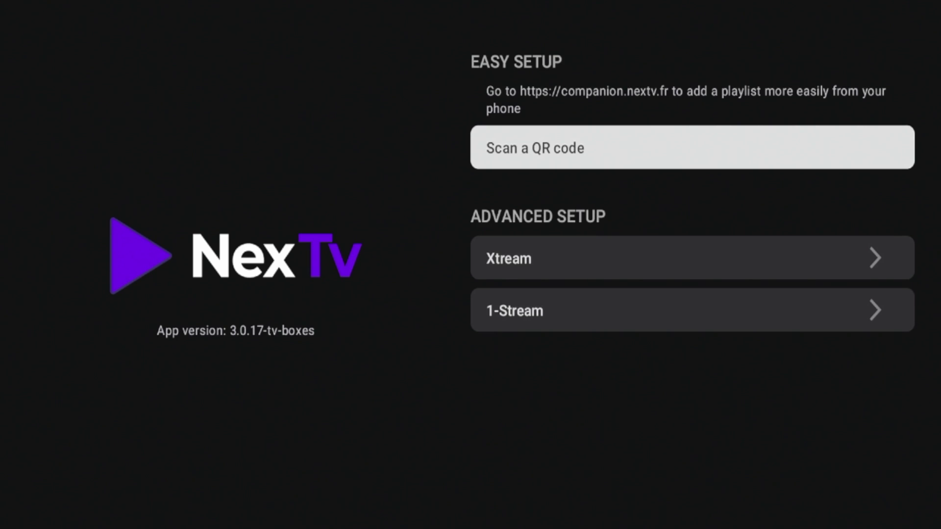
key("Escape")
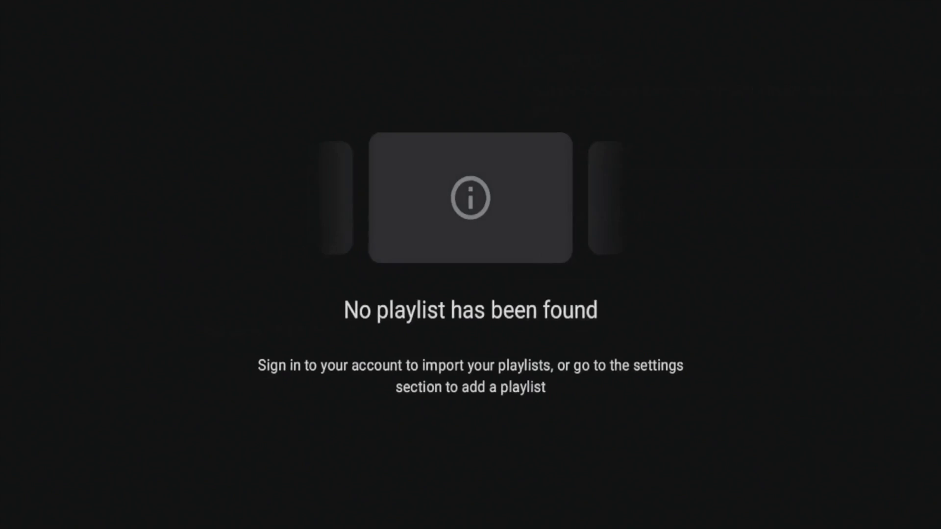
Open NexTv's settings and examine the Sign in and NexTv+ entries for the account
key("Right")
key("Right")
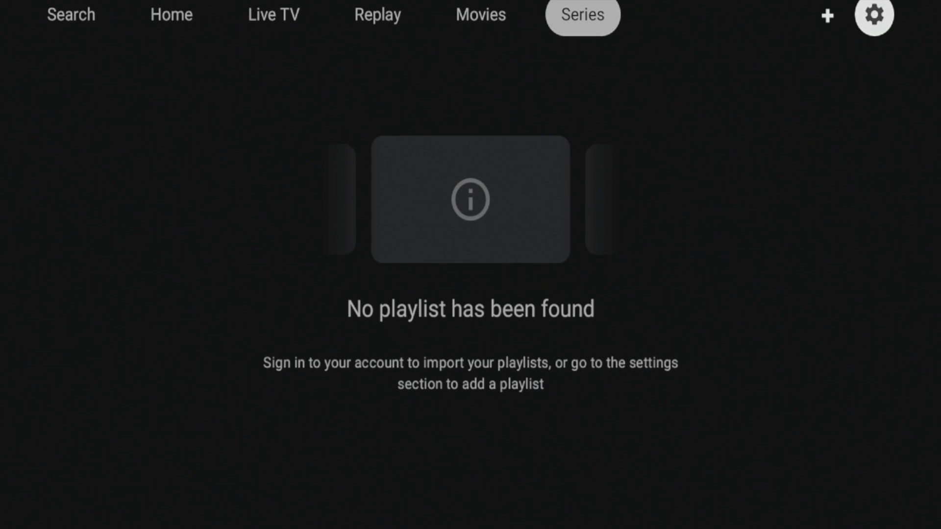
key("Return")
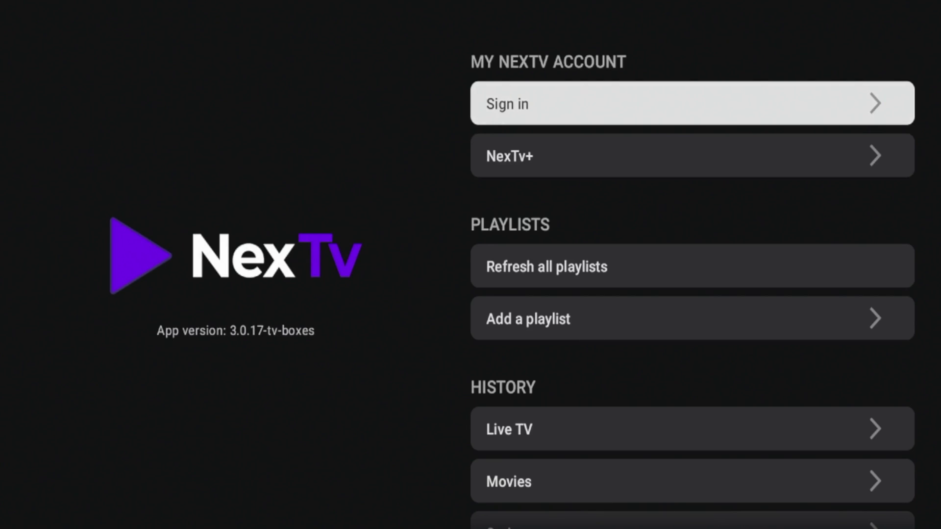
key("Down")
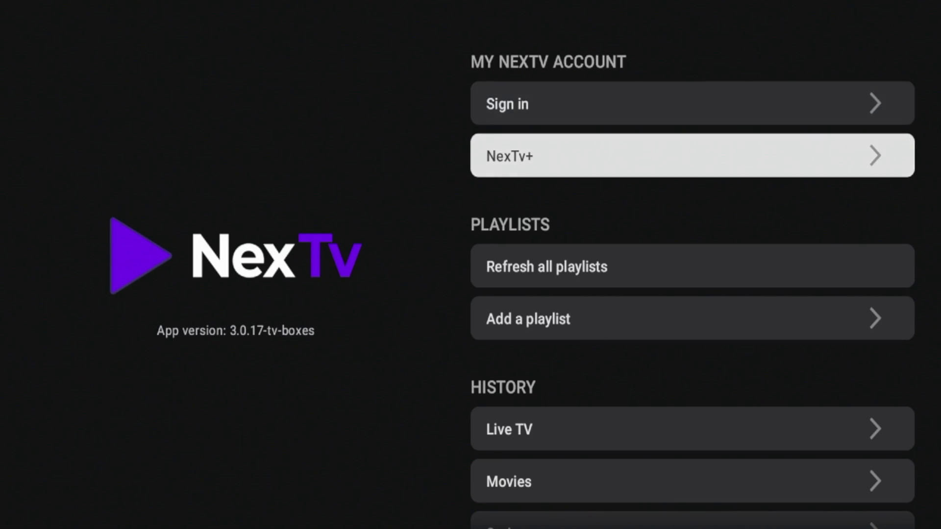
key("Up")
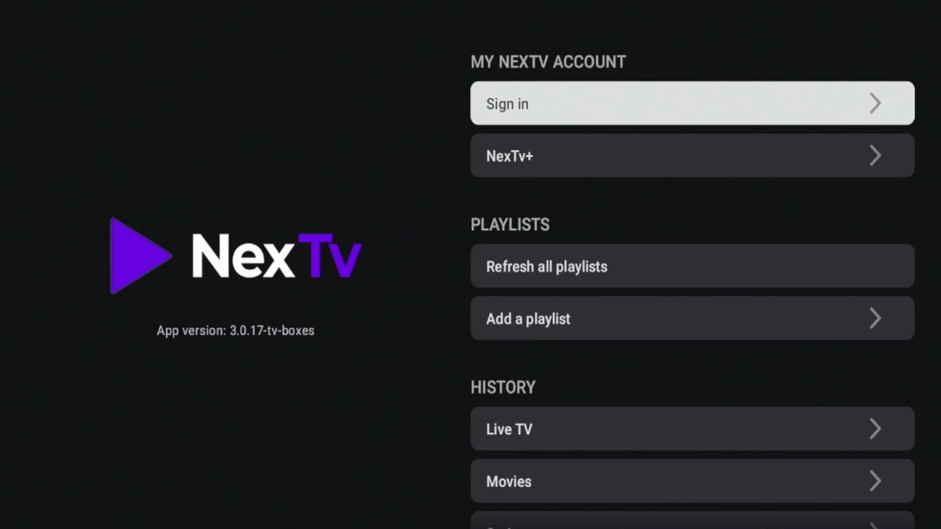
key("Down")
key("Up")
key("Down")
key("Up")
key("Down")
key("Up")
key("Down")
key("Down")
key("Down")
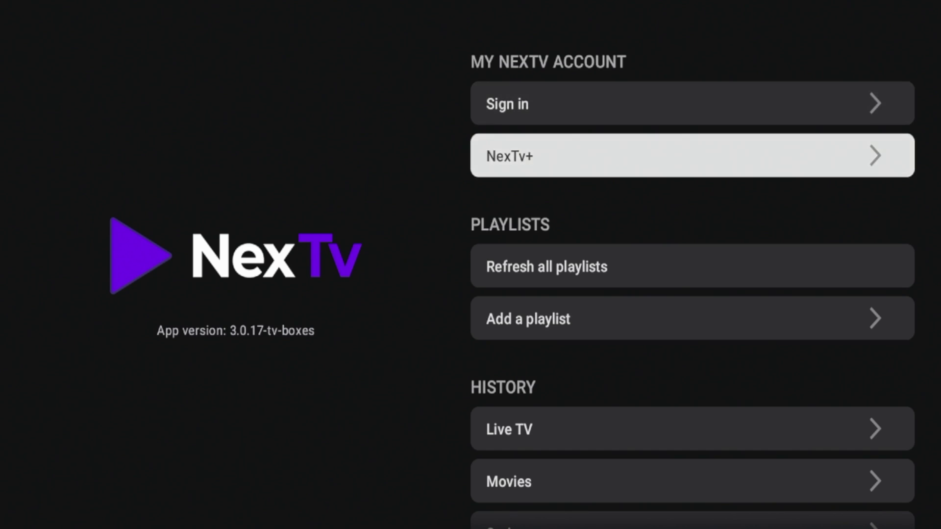
Examine the Playlists, History and UI Options sections of the NexTv settings
key("Up")
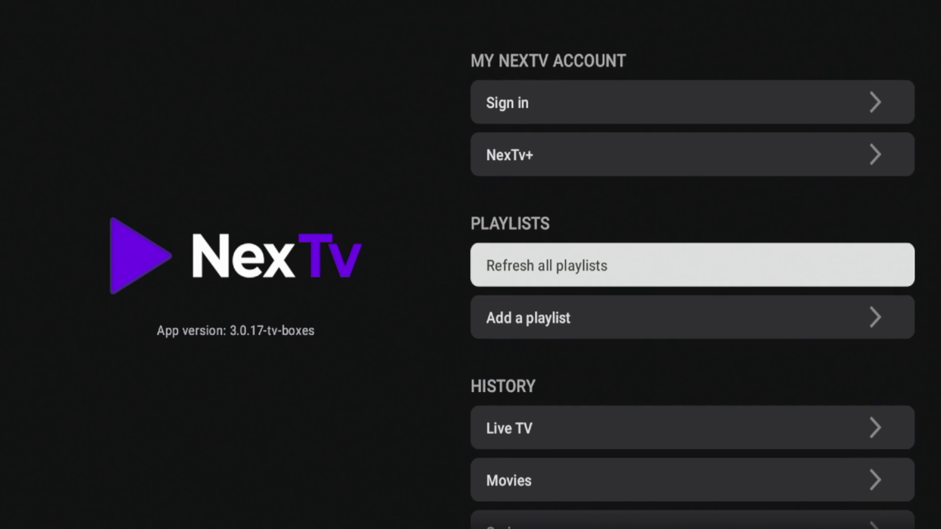
key("Down")
key("Down")
key("Down")
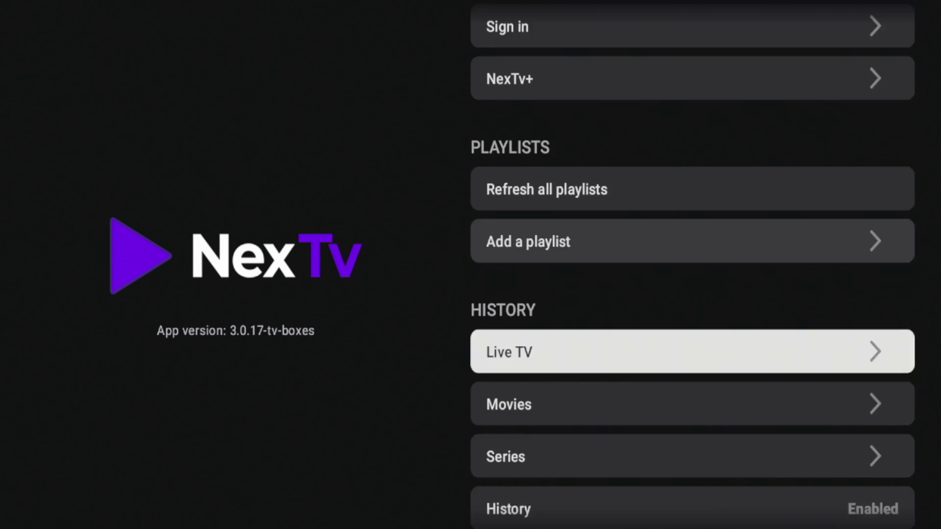
key("Up")
key("Down")
key("Down")
key("Down")
key("Down")
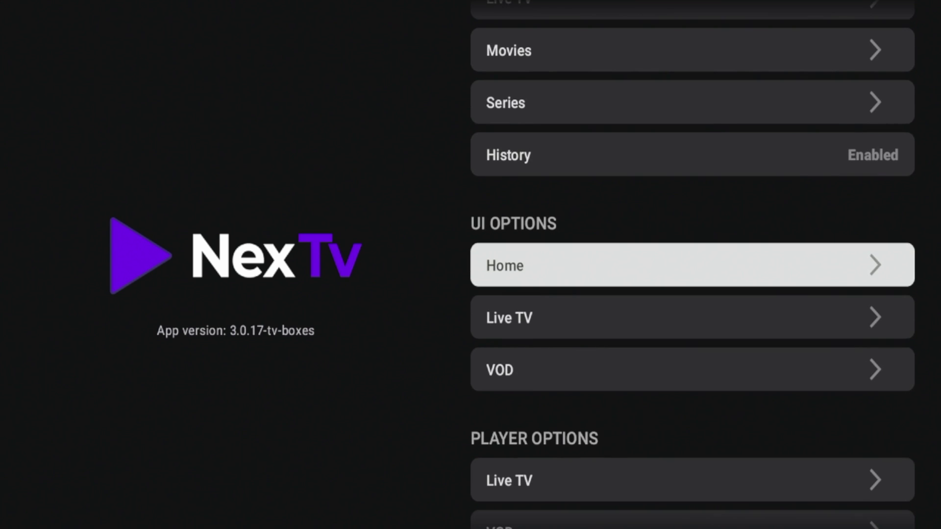
key("Down")
key("Up")
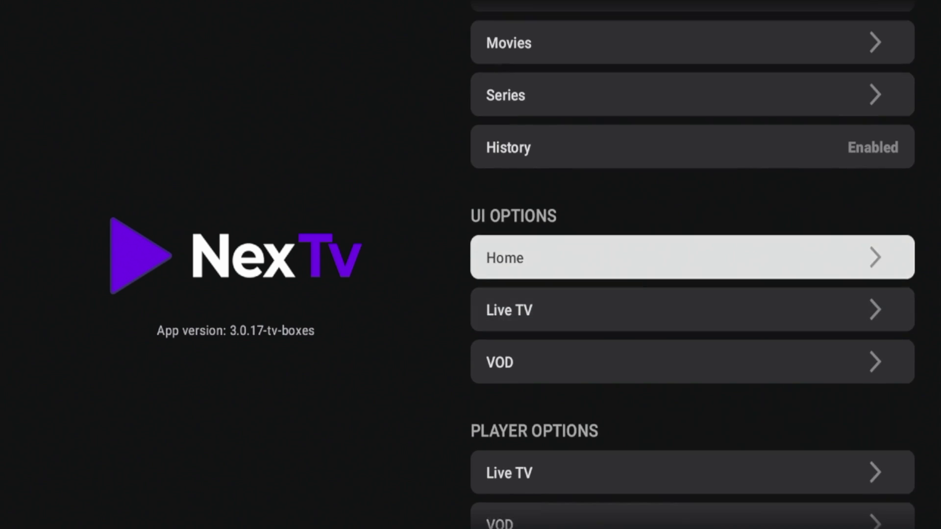
Examine the Player Options section and the Other settings from Startup screen down to App framerate
key("Down")
key("Down")
key("Down")
key("Down")
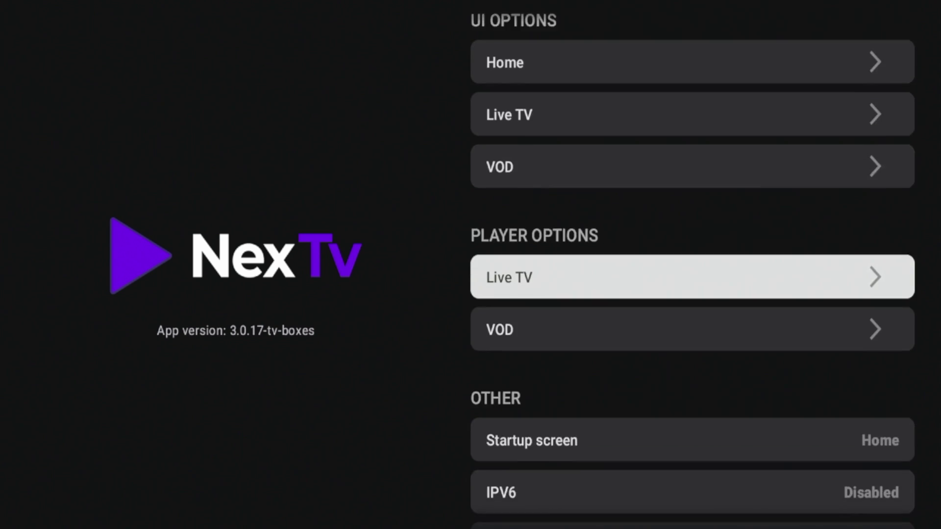
key("Up")
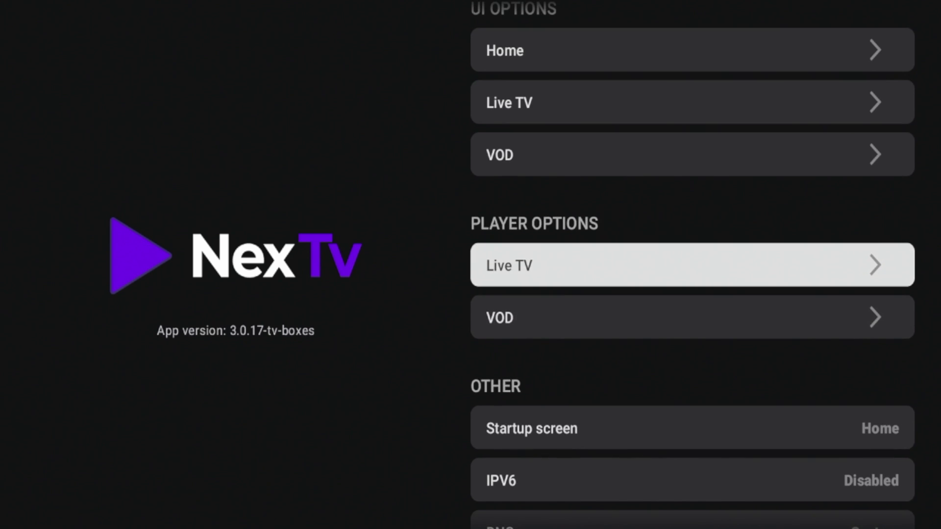
key("Down")
key("Down")
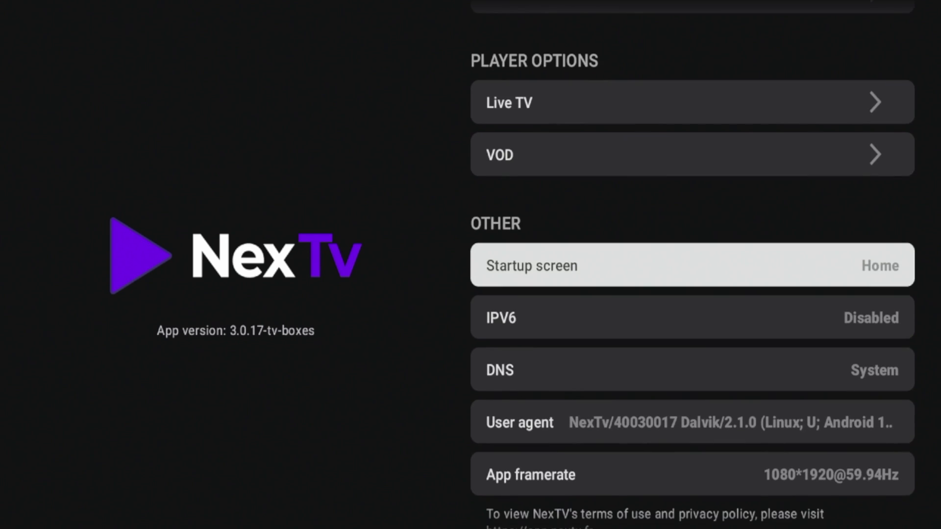
key("Down")
key("Down")
key("Down")
key("Down")
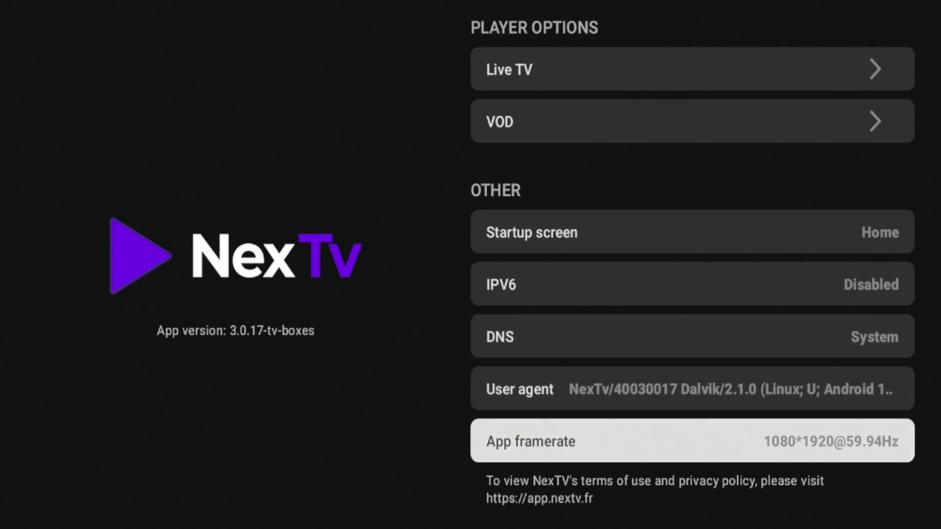
Go back up the settings list to the playlist entries, leave the settings and return to NexTv's Home section
key("Up")
key("Up")
key("Up")
key("Up")
key("Up")
key("Up")
key("Up")
key("Up")
key("Up")
key("Up")
key("Up")
key("Up")
key("Up")
key("Up")
key("Up")
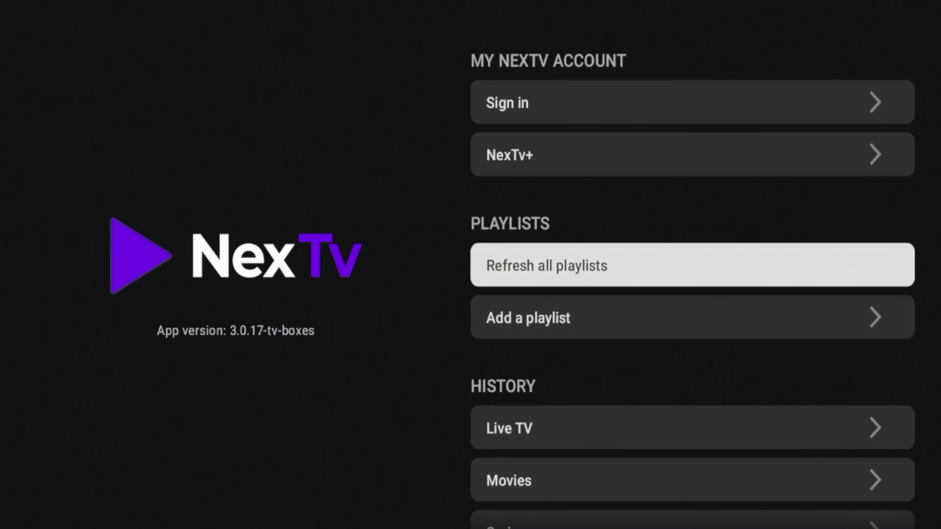
key("Escape")
key("Left")
key("Left")
key("Left")
key("Left")
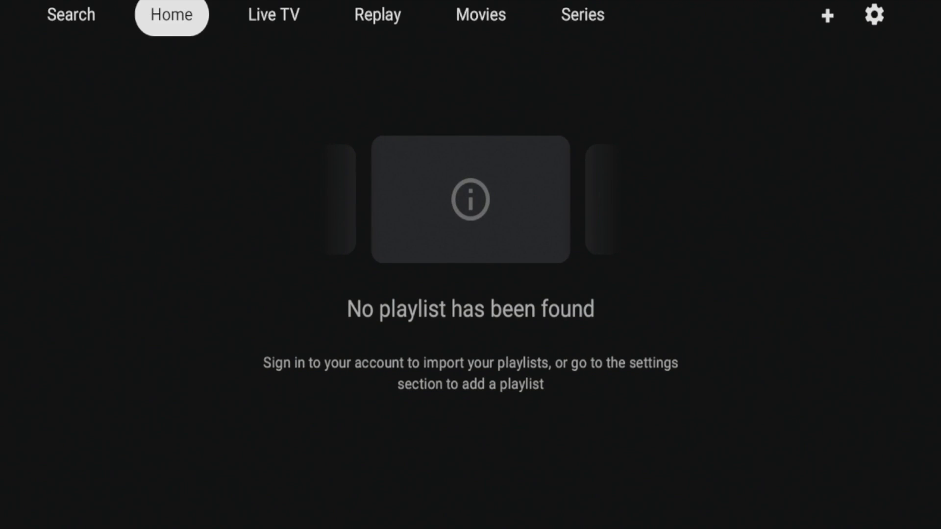